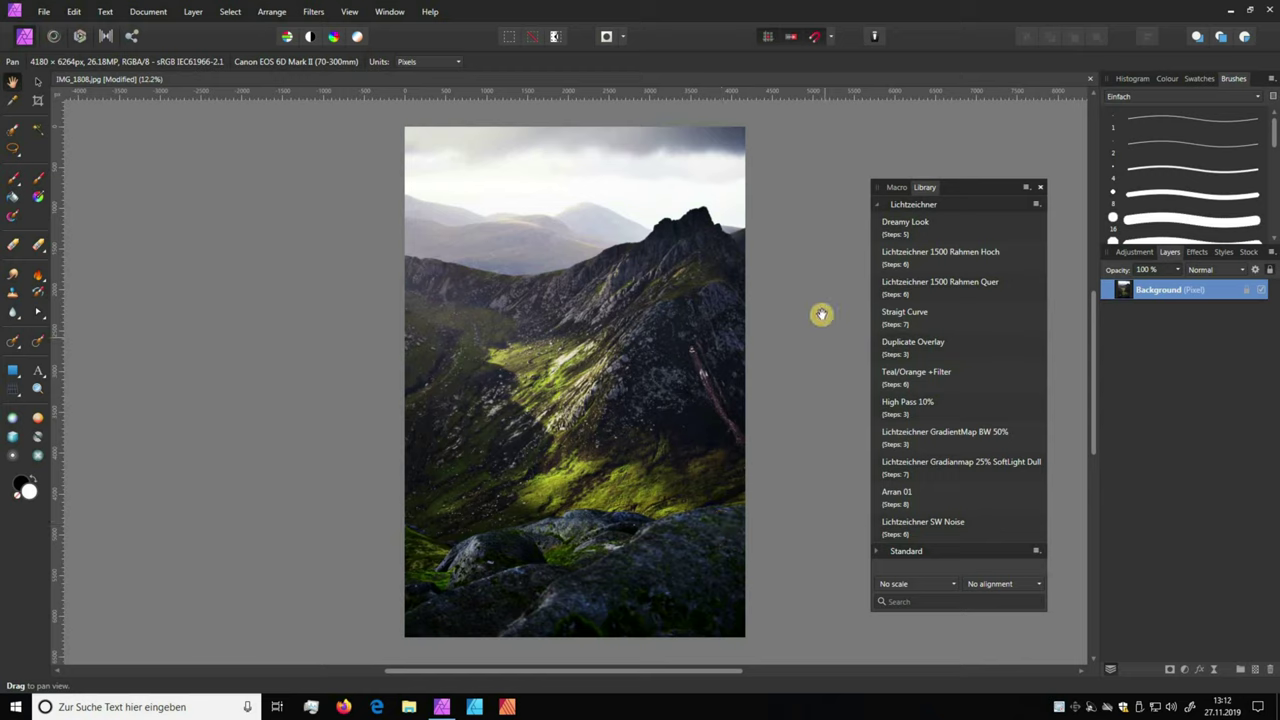
Test the Lichtzeichner 1500 Rahmen Hoch macro on the photo, undo it, and pan the view
click(896, 187)
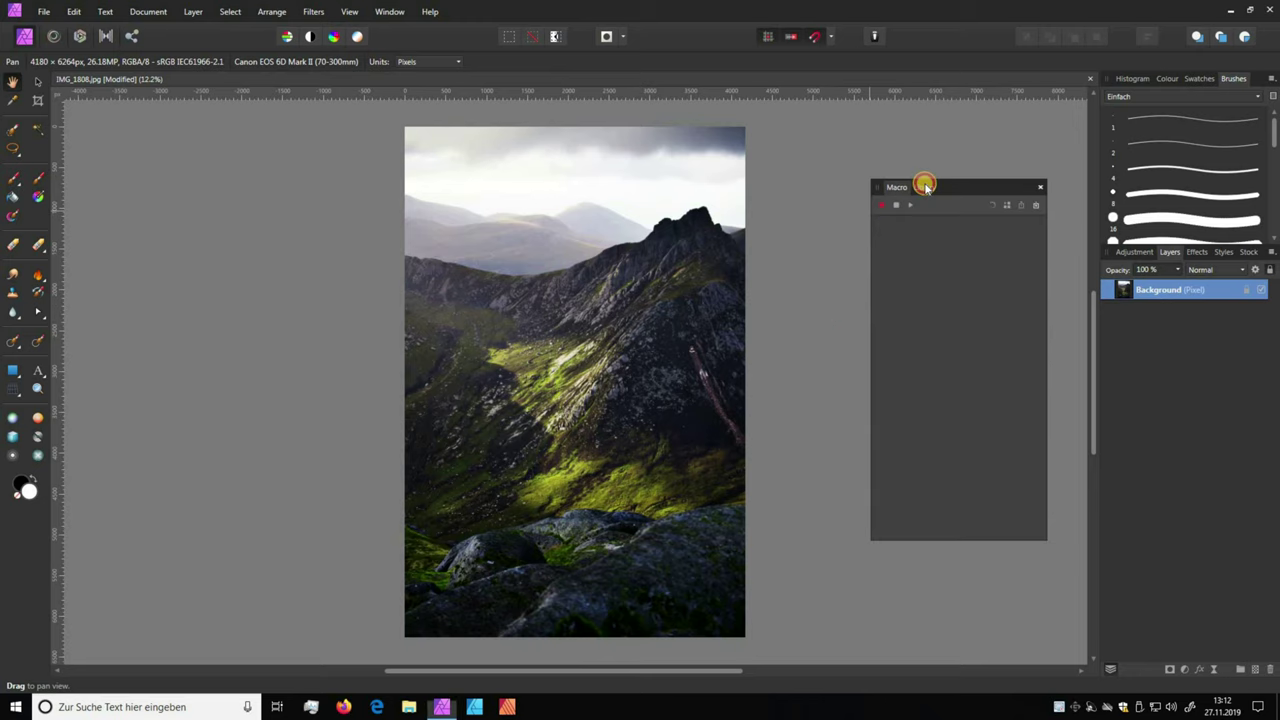
click(924, 187)
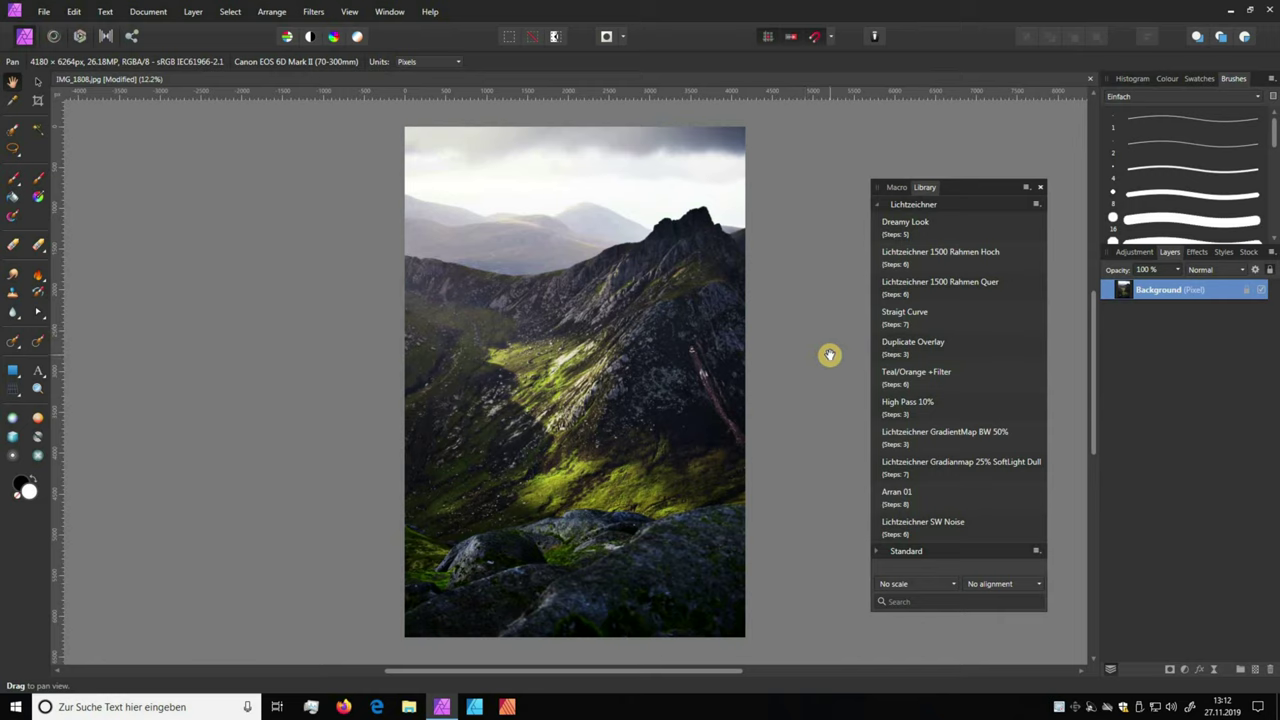
click(962, 265)
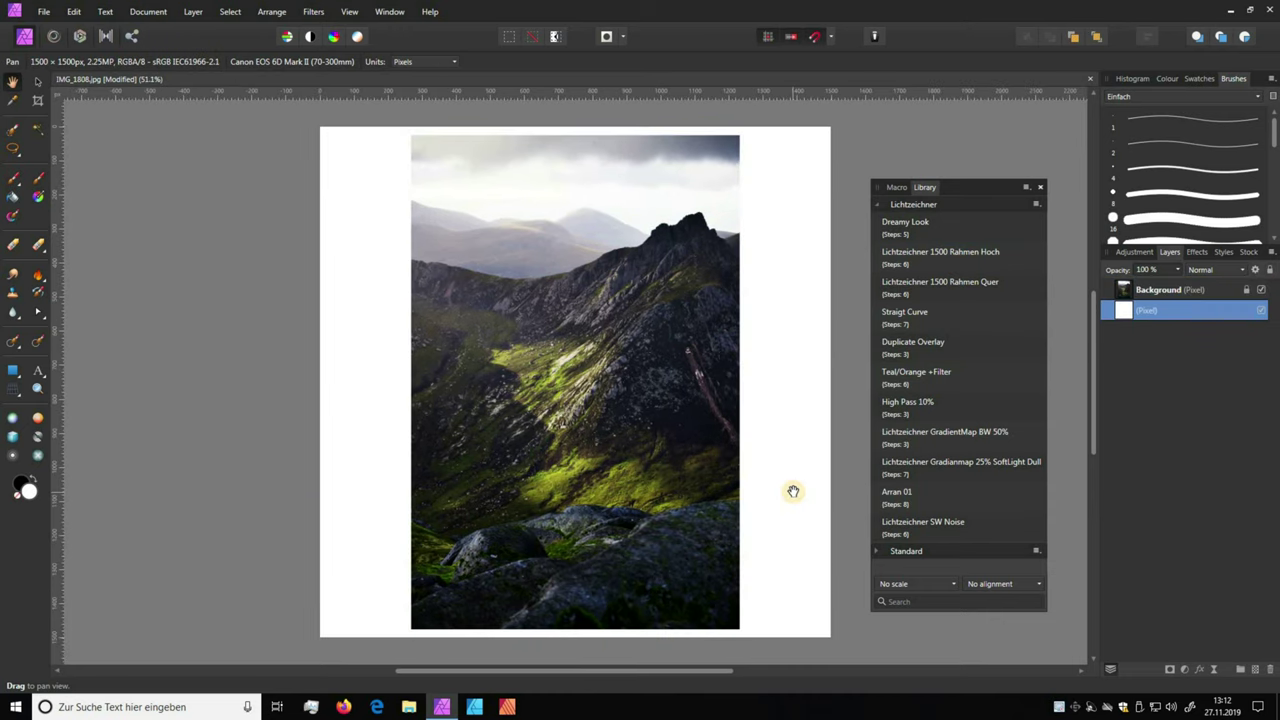
key(ctrl+z)
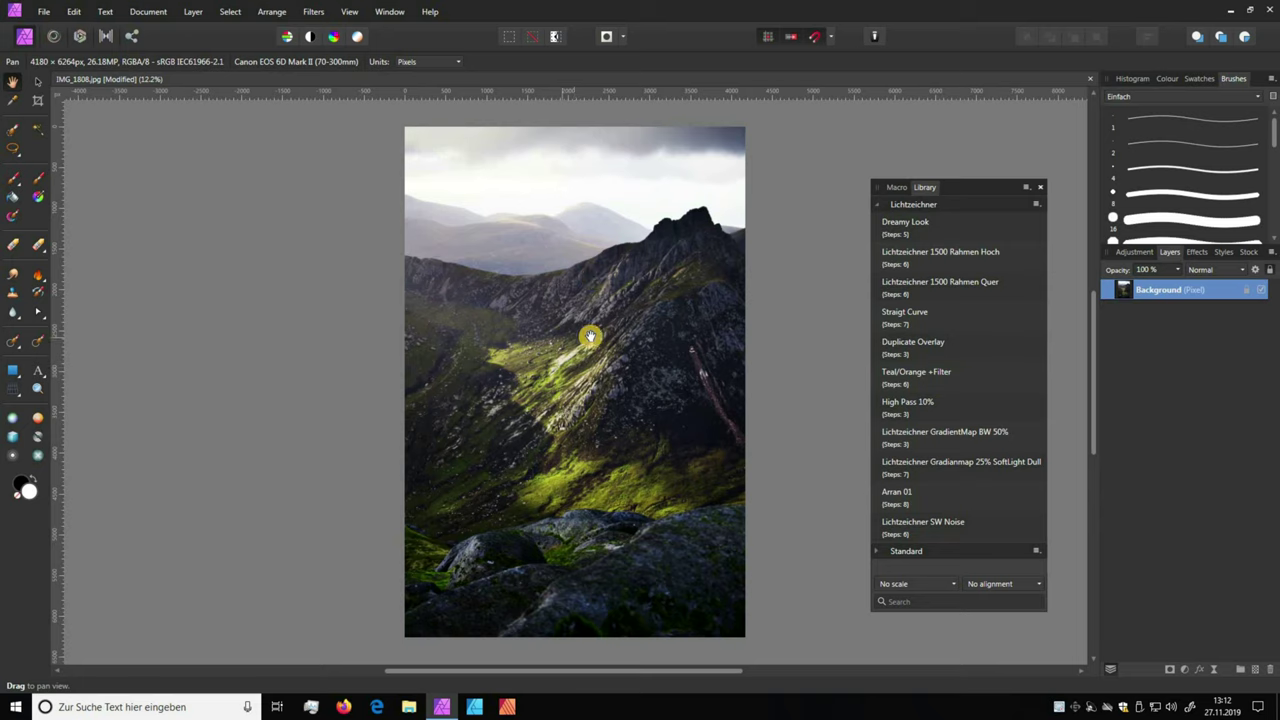
scroll(581, 408, up, 1)
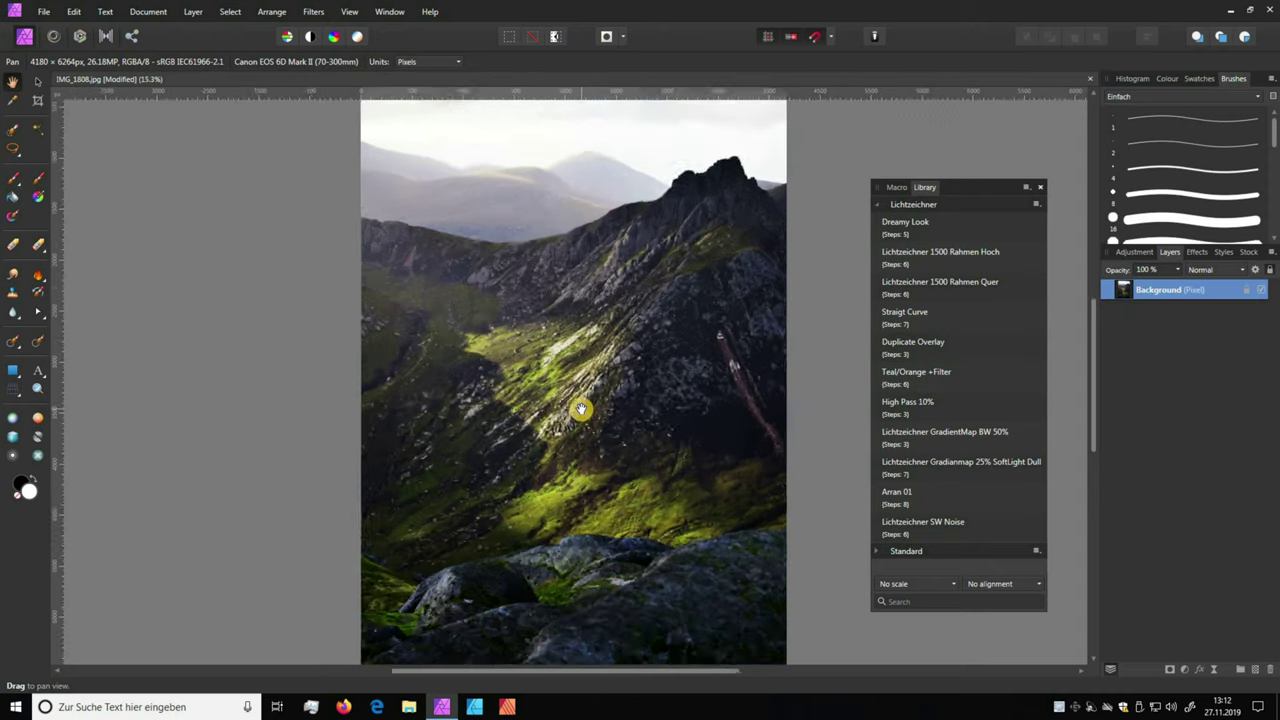
scroll(581, 408, up, 1)
mouse_move(606, 463)
mouse_down()
mouse_move(590, 356)
mouse_move(557, 614)
mouse_up()
mouse_move(623, 434)
mouse_down()
mouse_move(617, 540)
mouse_move(611, 422)
mouse_up()
scroll(607, 410, down, 3)
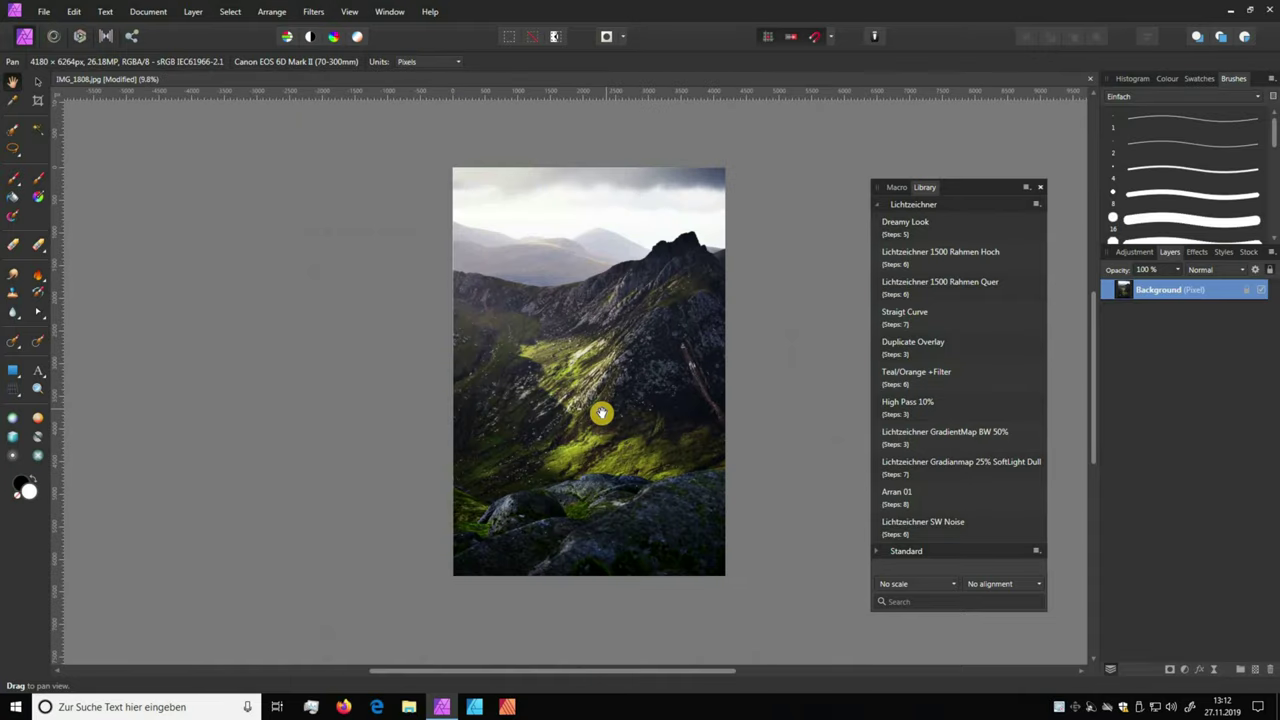
scroll(598, 390, up, 1)
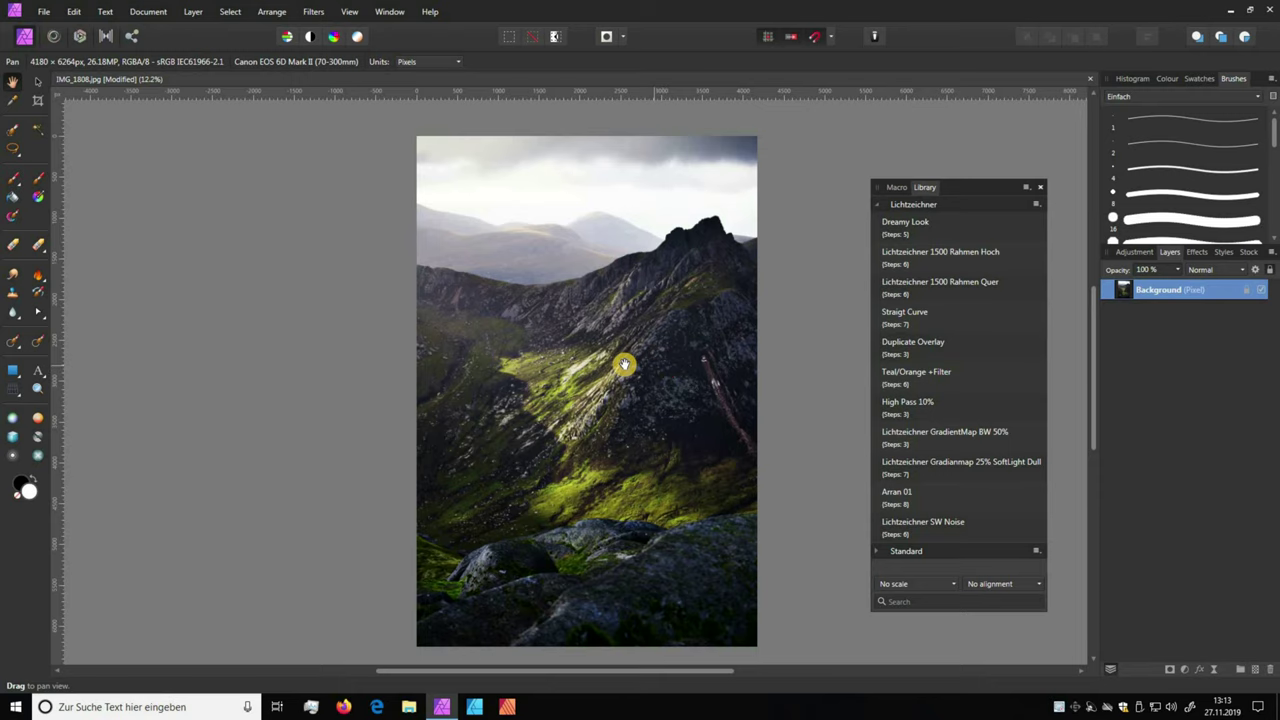
drag(618, 375, 606, 365)
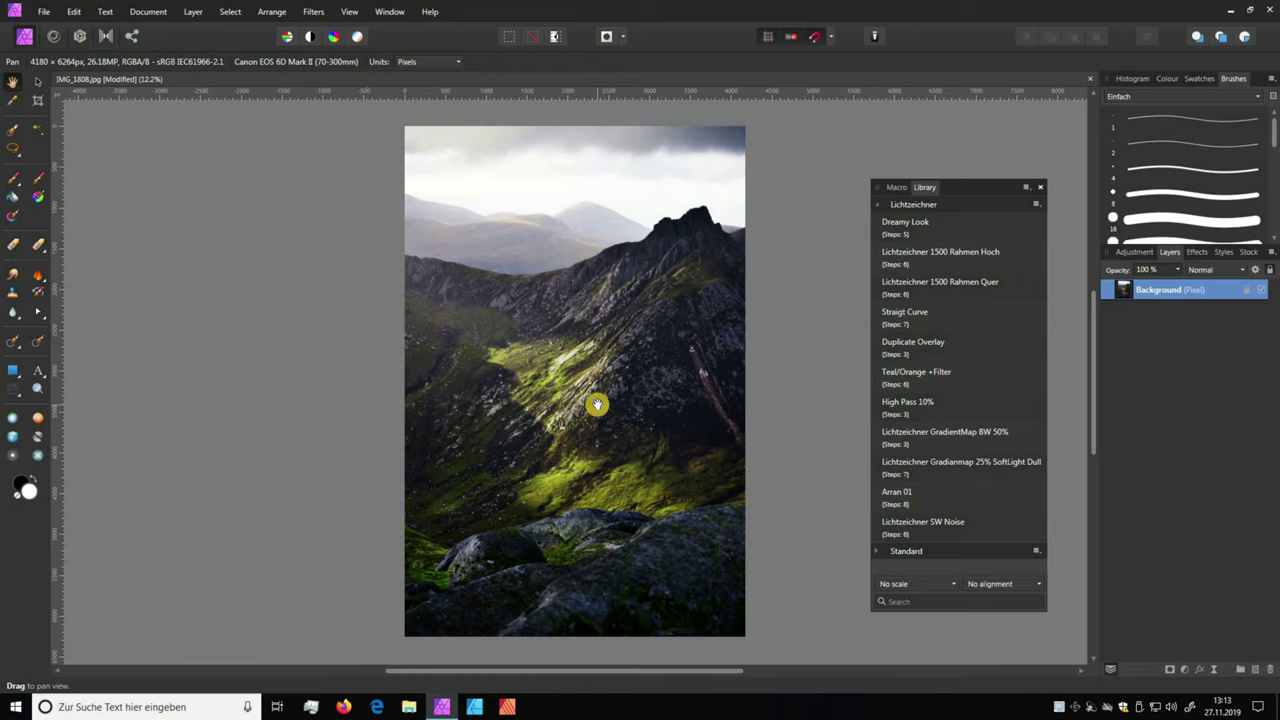
Rerun and undo the Rahmen Hoch macro, then choose Edit Macro for it
click(977, 262)
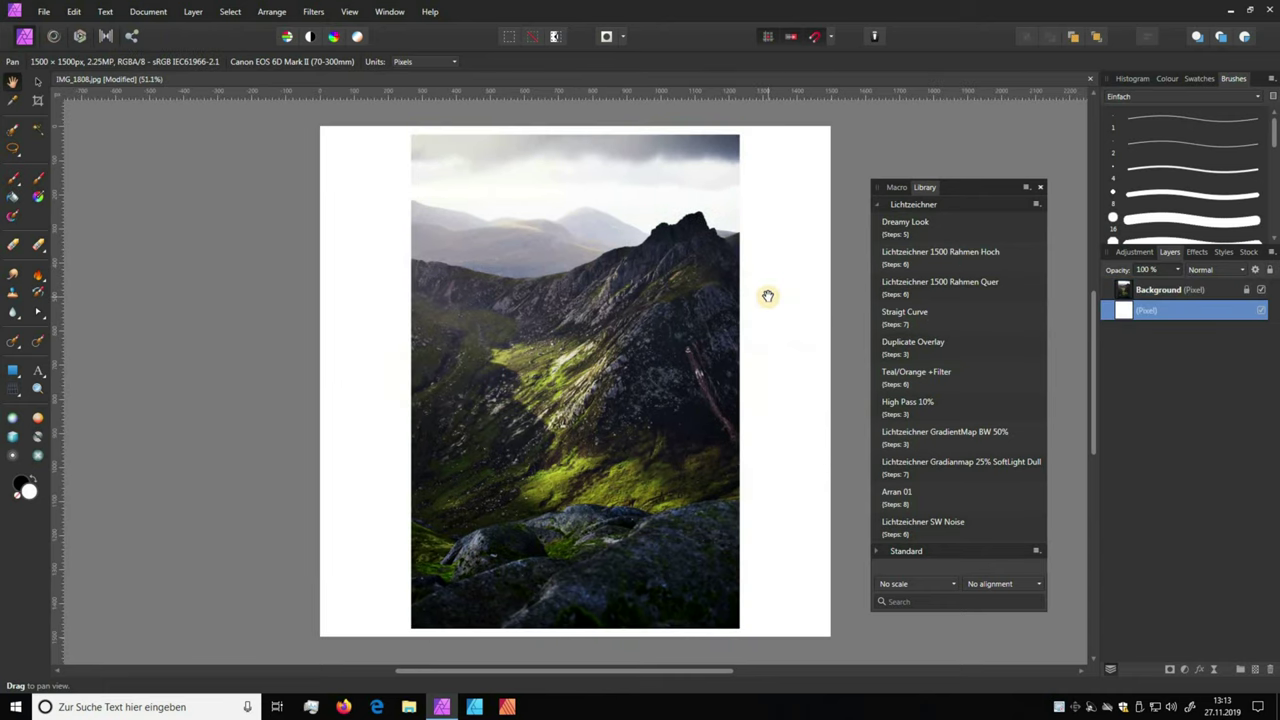
key(ctrl+z)
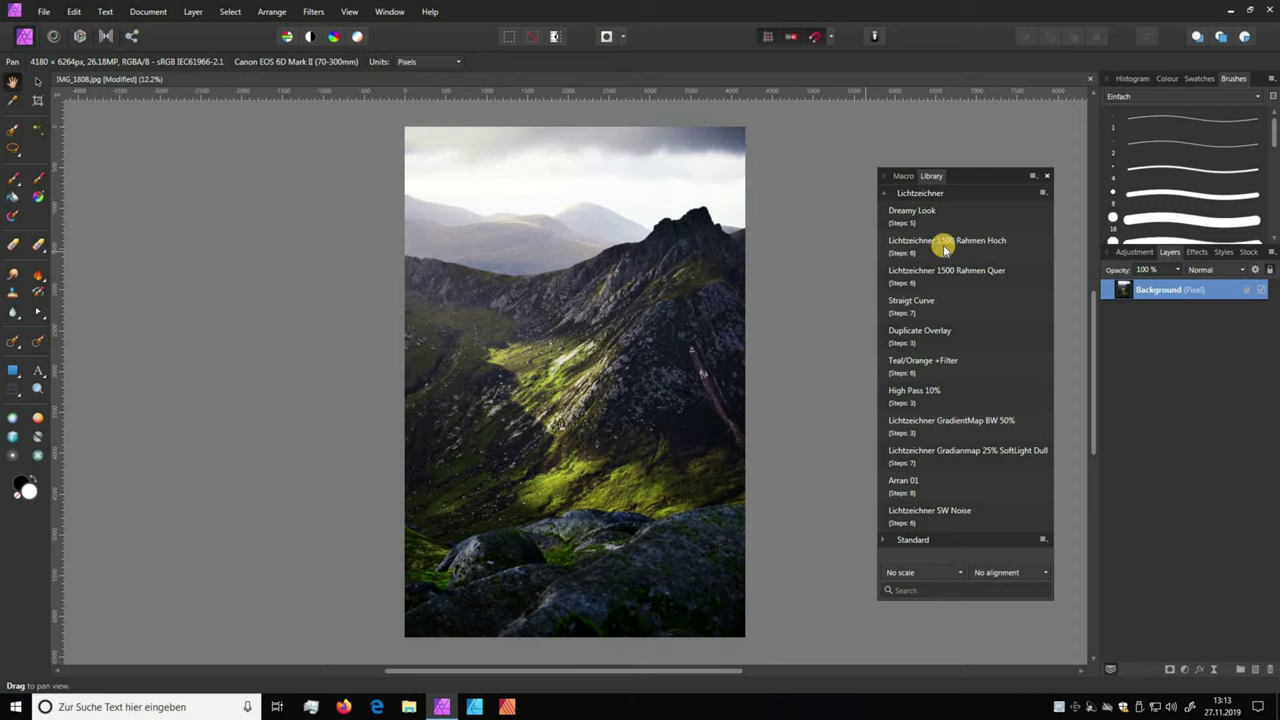
right_click(944, 250)
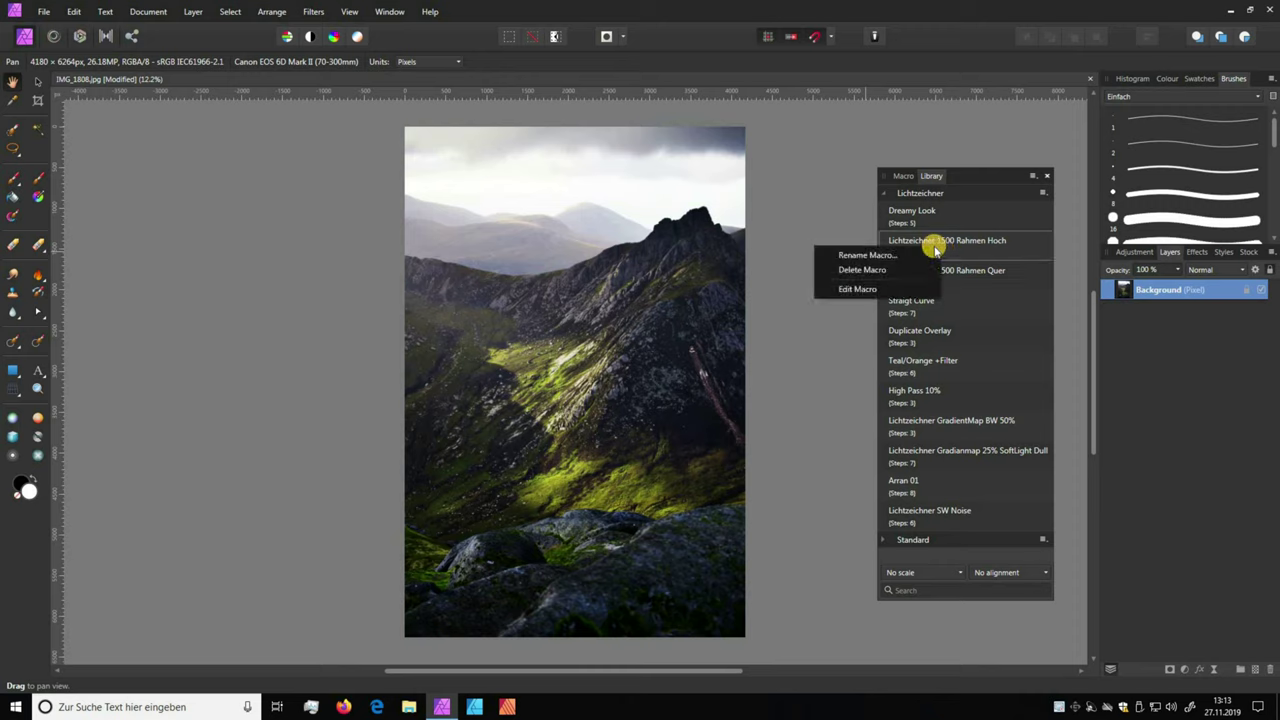
click(853, 290)
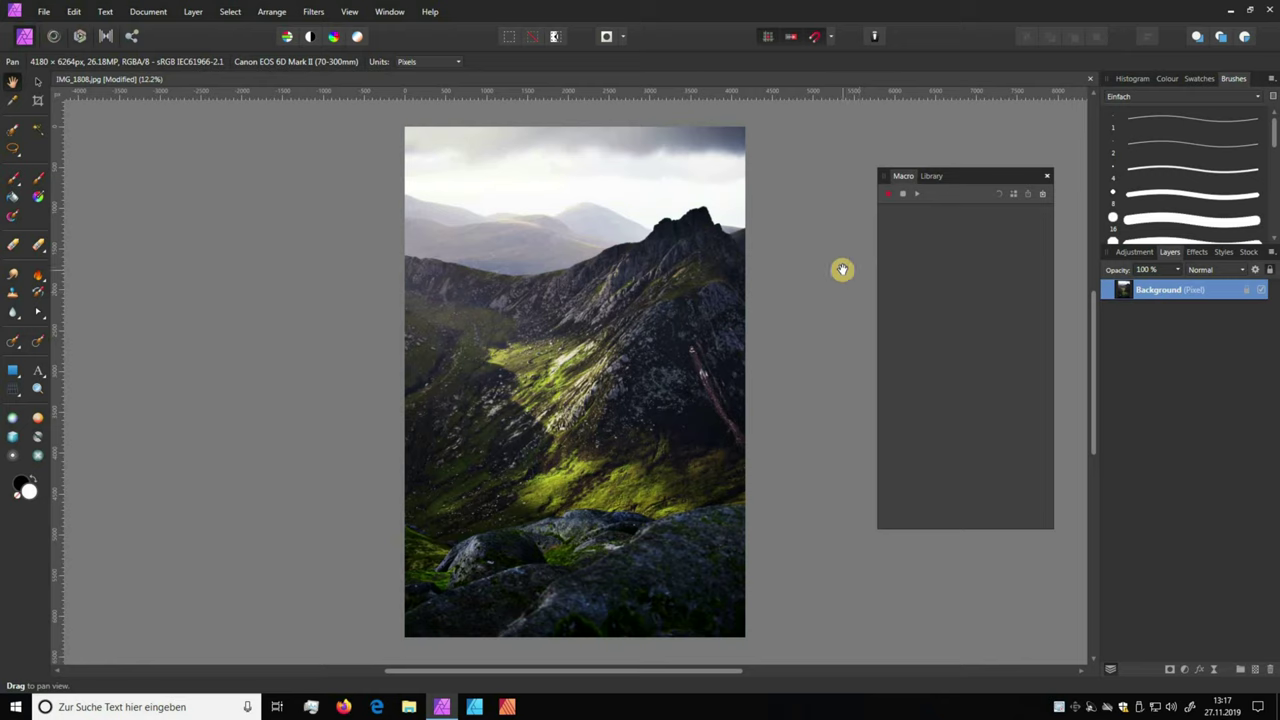
Start recording a new macro and enter a 1450 px height in Resize Document
click(891, 196)
click(145, 12)
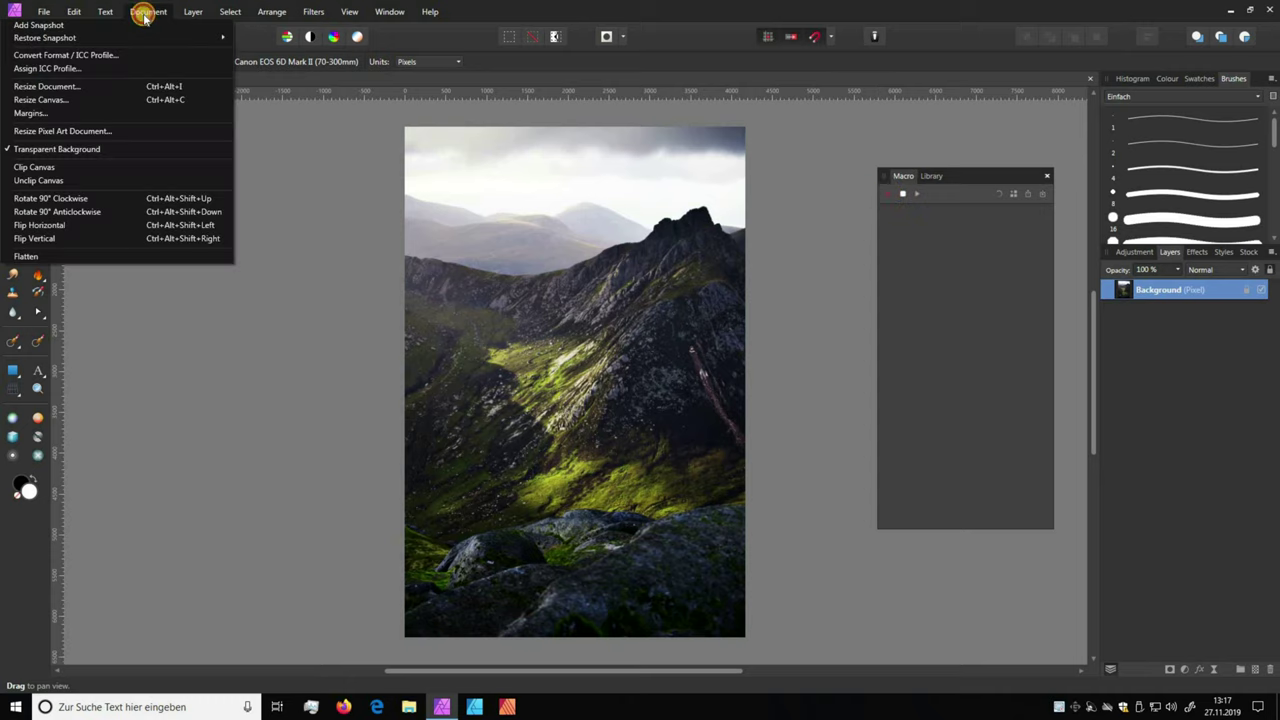
click(112, 89)
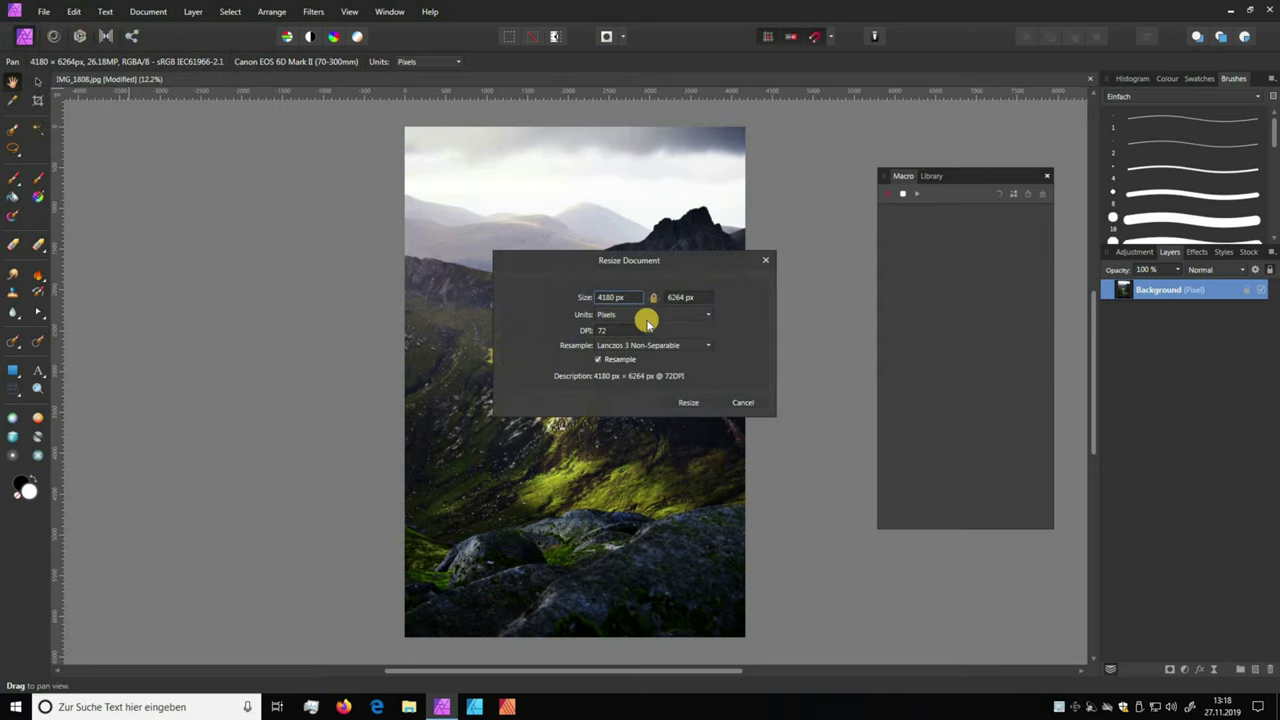
click(680, 297)
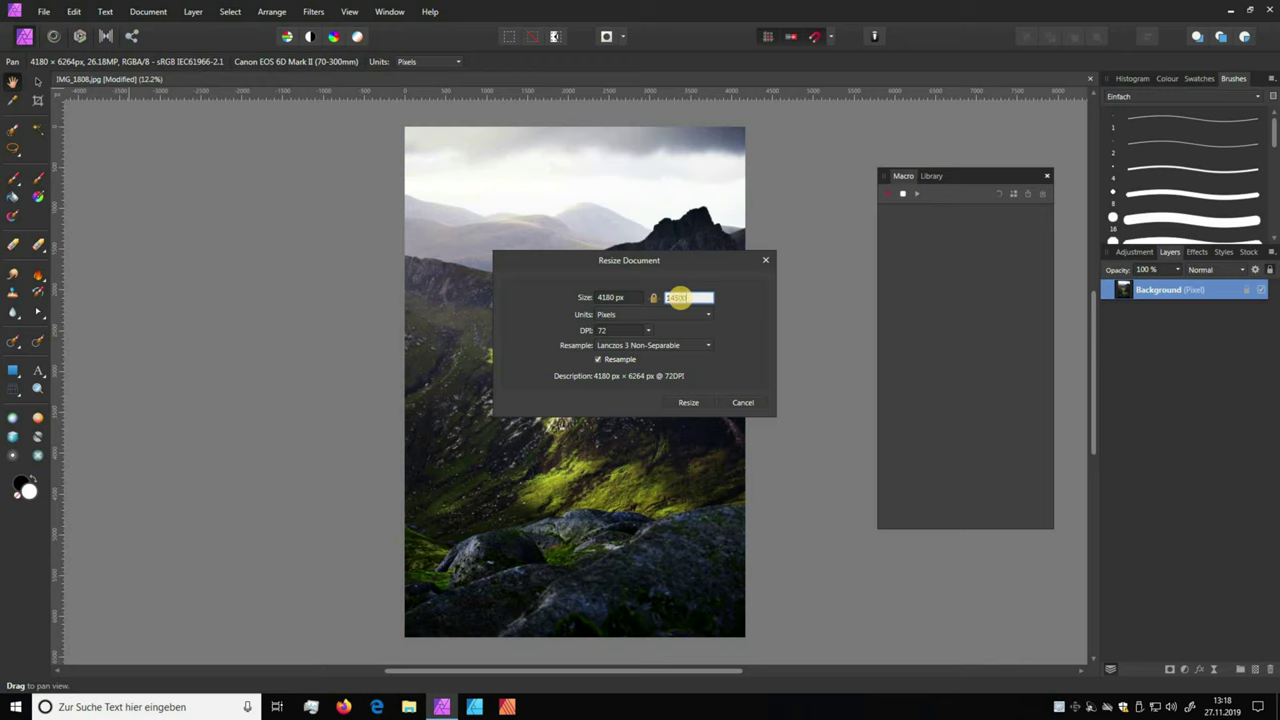
text(1450)
key(Tab)
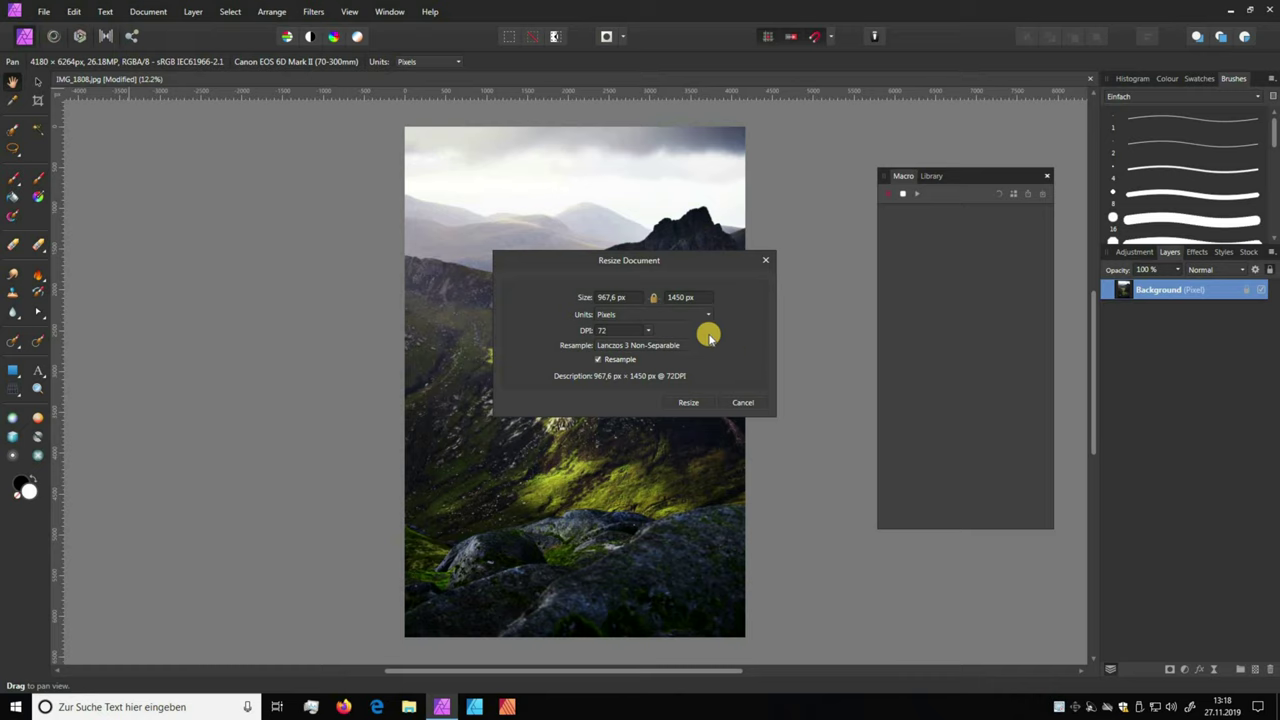
Resize the document to 300 DPI and 1450 px tall, giving 967 × 1450 px
click(648, 330)
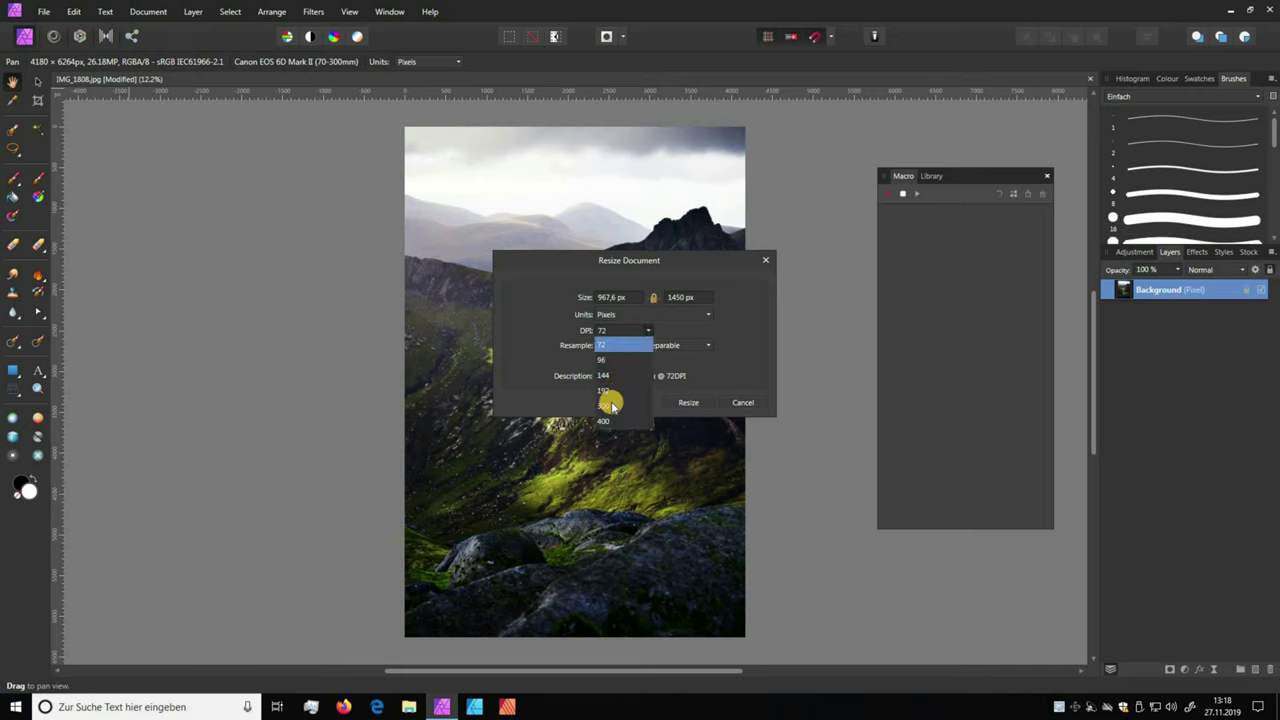
click(608, 405)
click(679, 298)
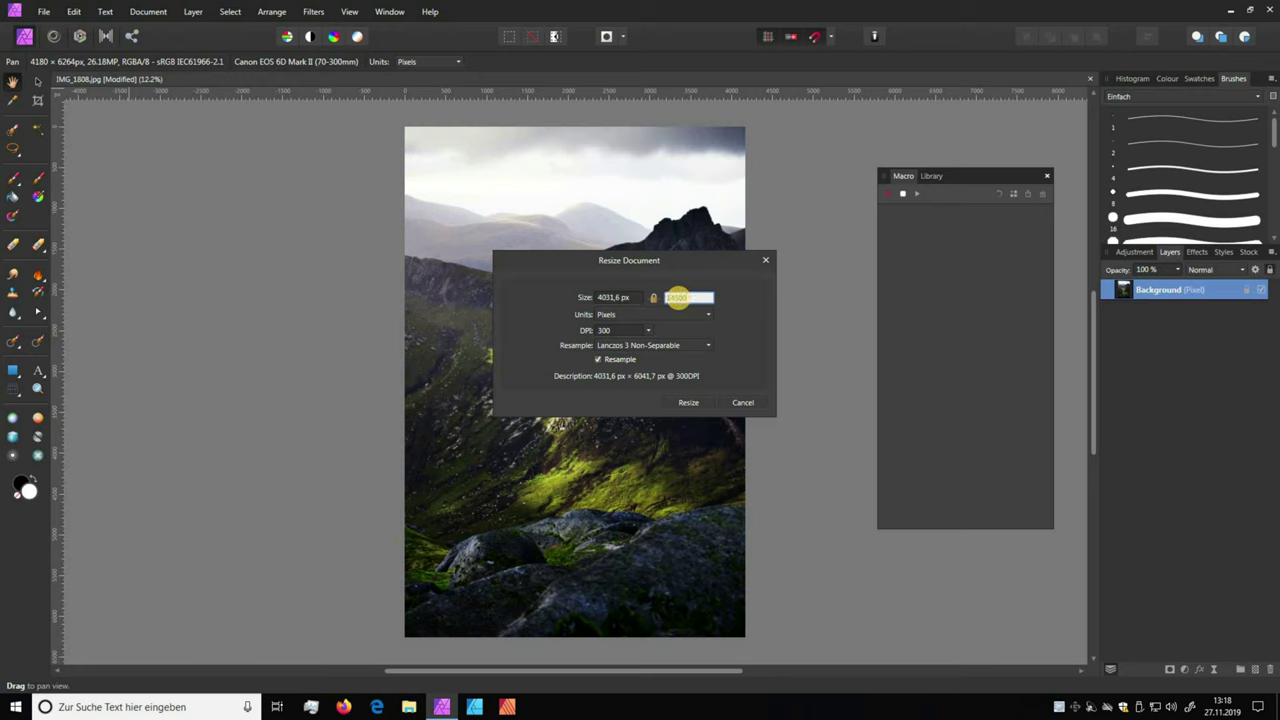
text(1450)
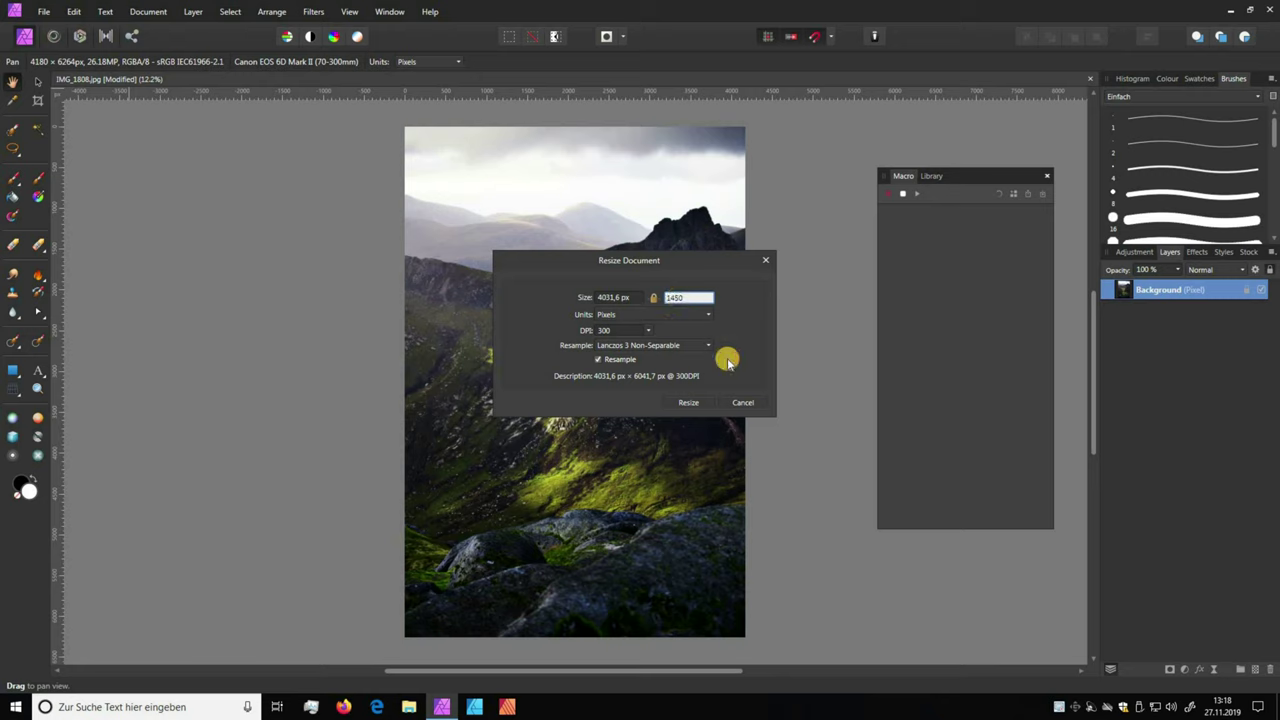
key(Tab)
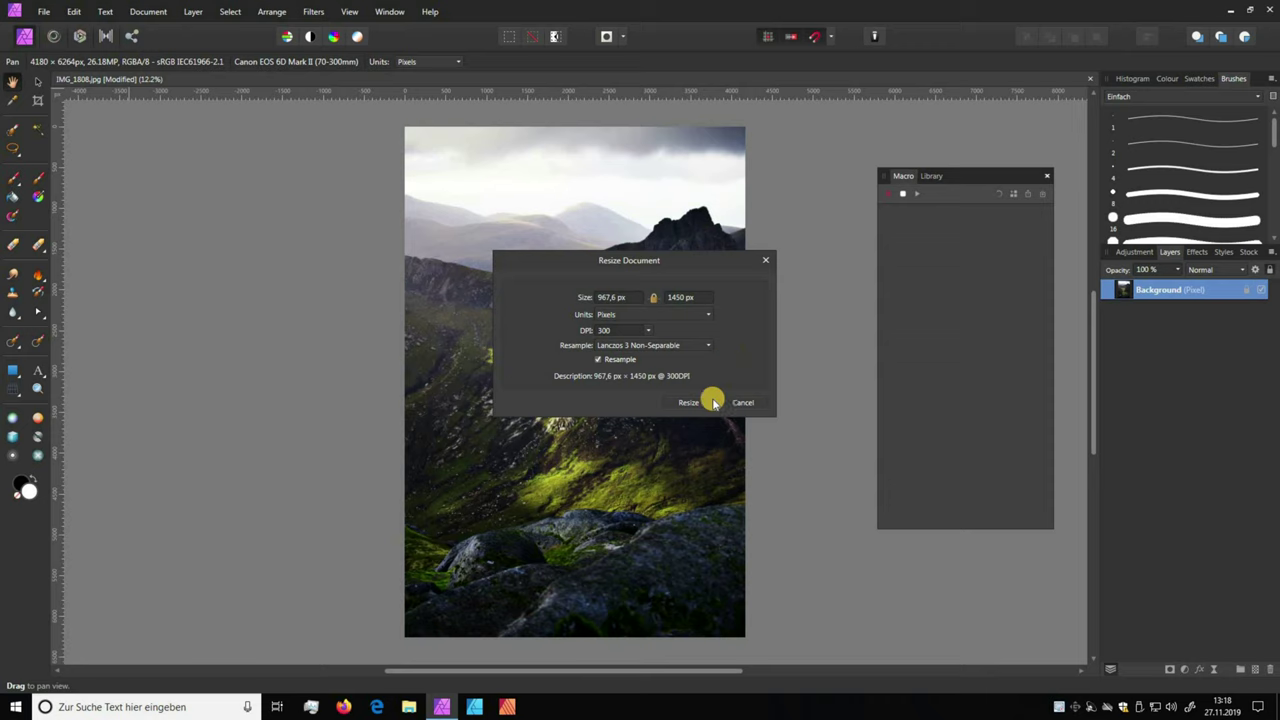
click(689, 403)
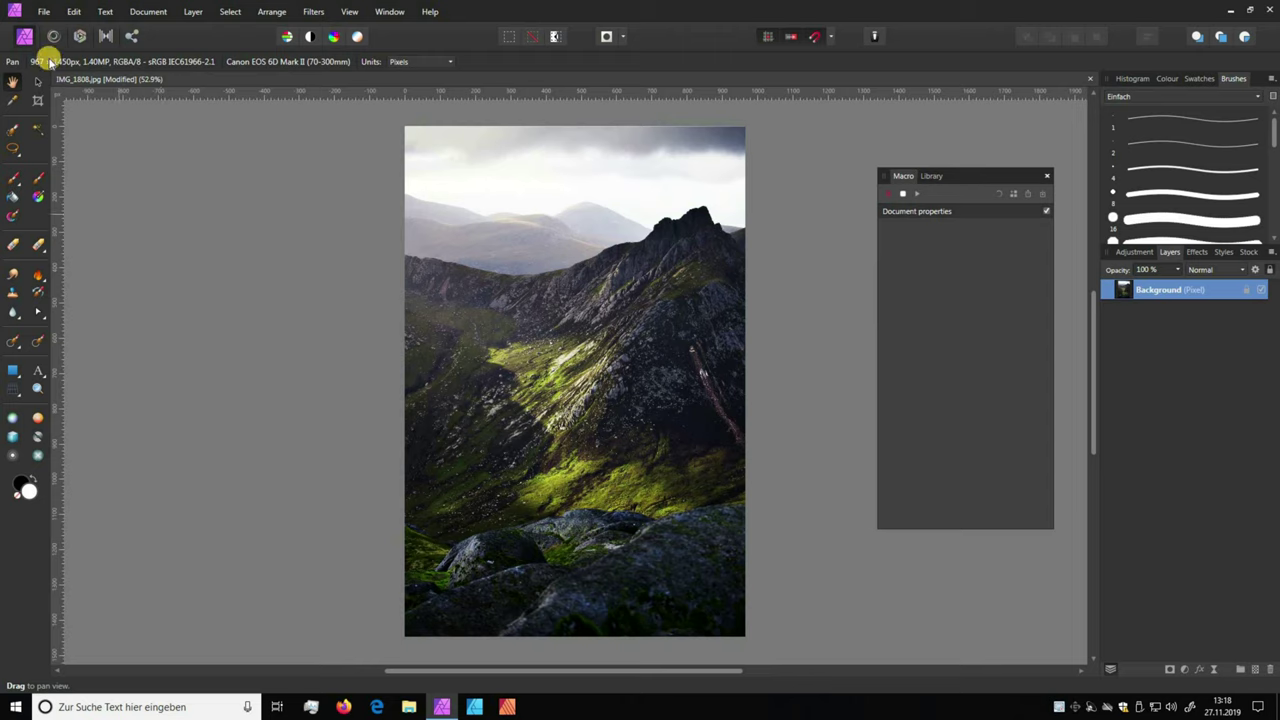
click(38, 12)
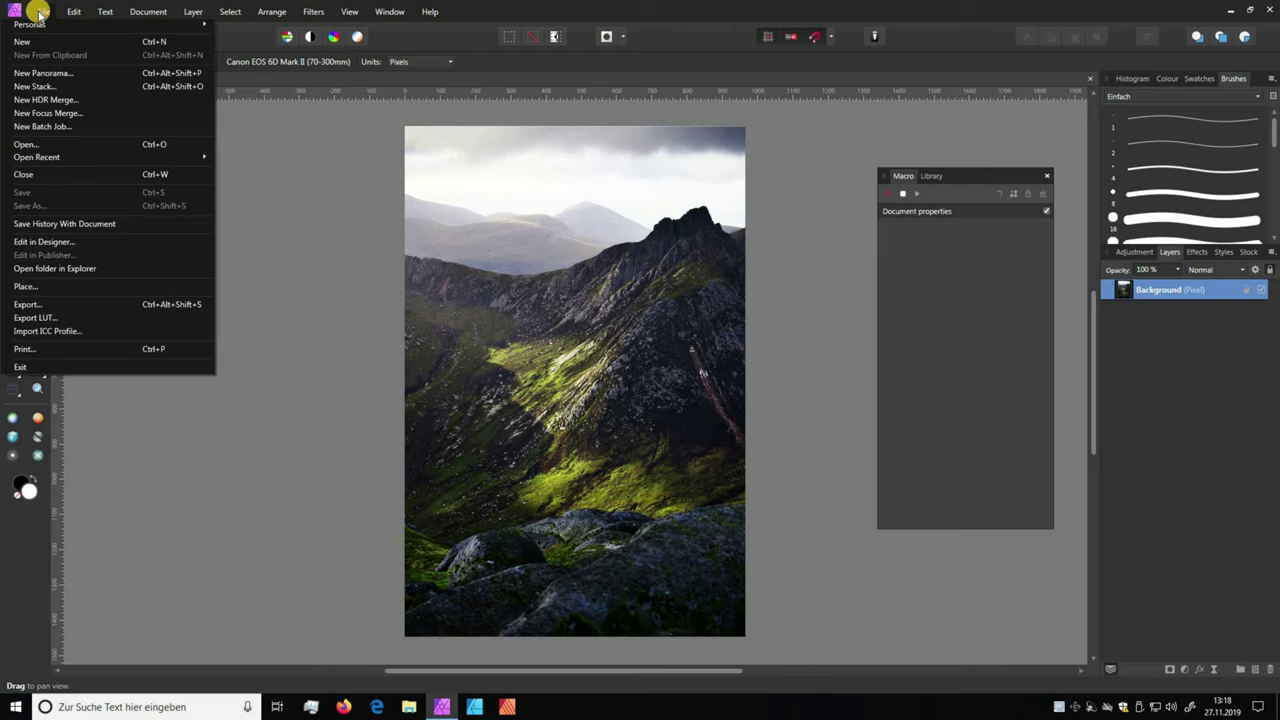
Resize the canvas to 1500 × 1500 px with the photo centred
click(145, 12)
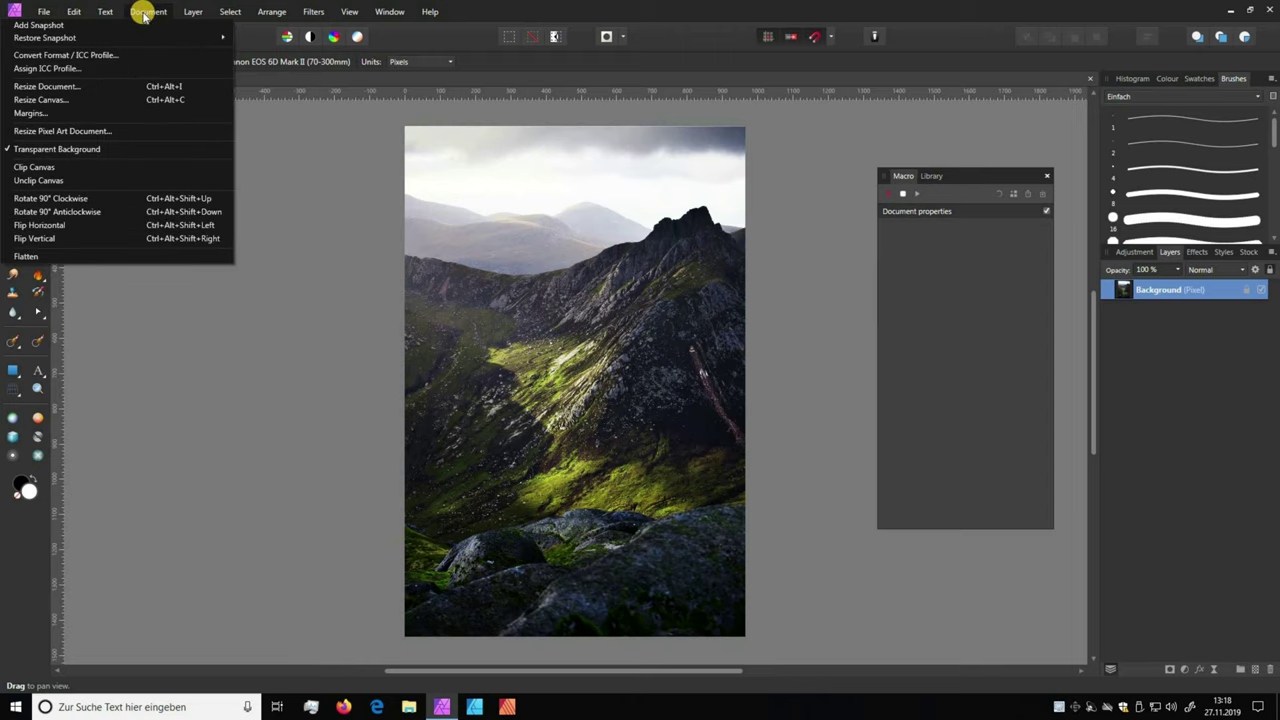
click(85, 101)
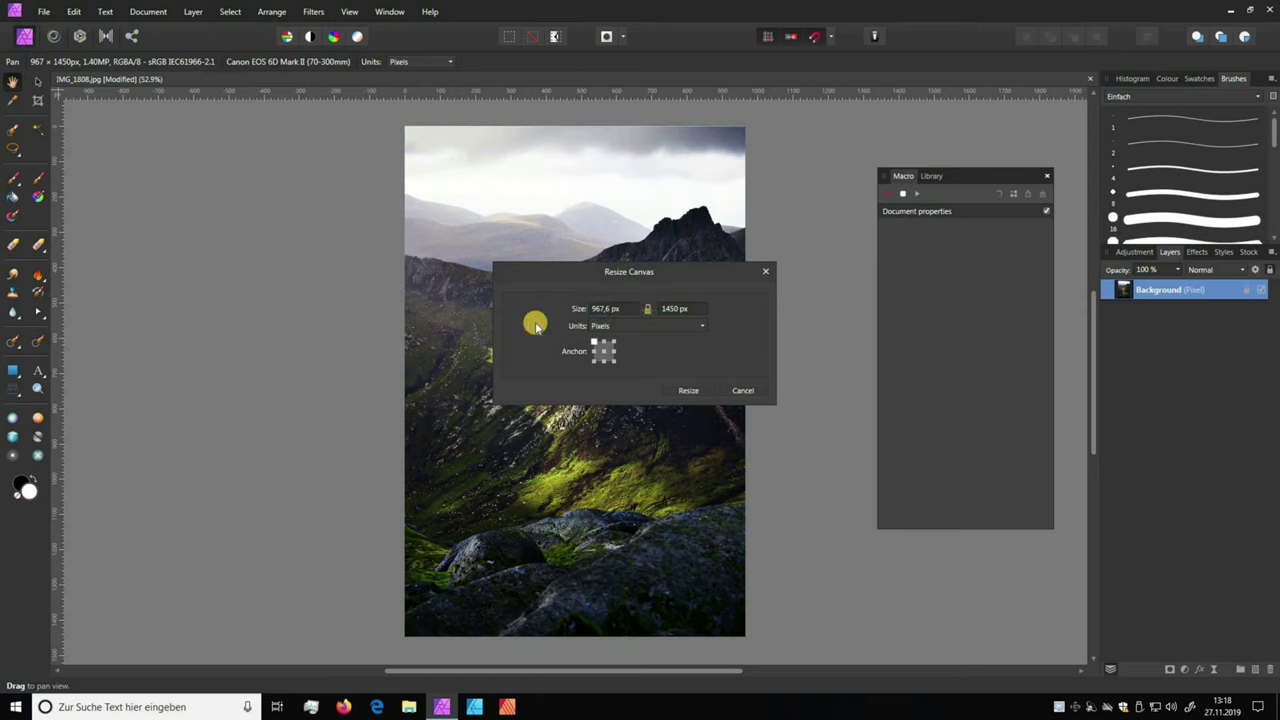
double_click(608, 309)
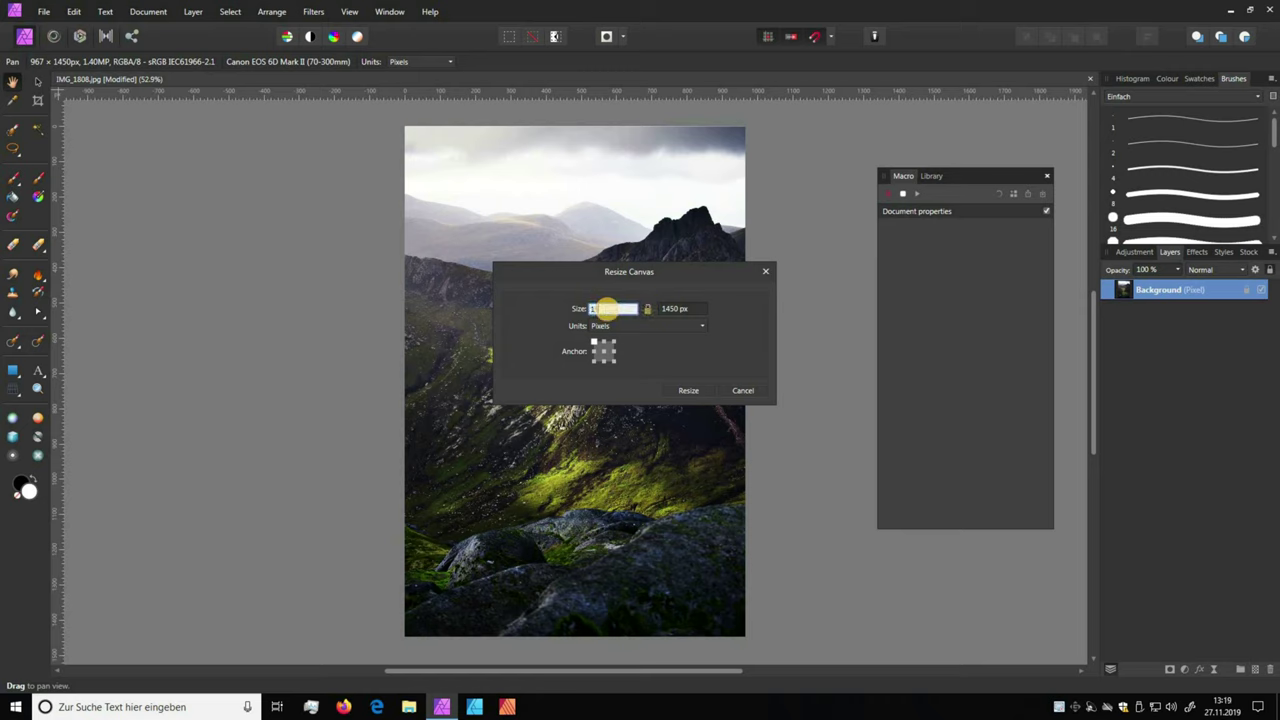
text(1500)
double_click(690, 309)
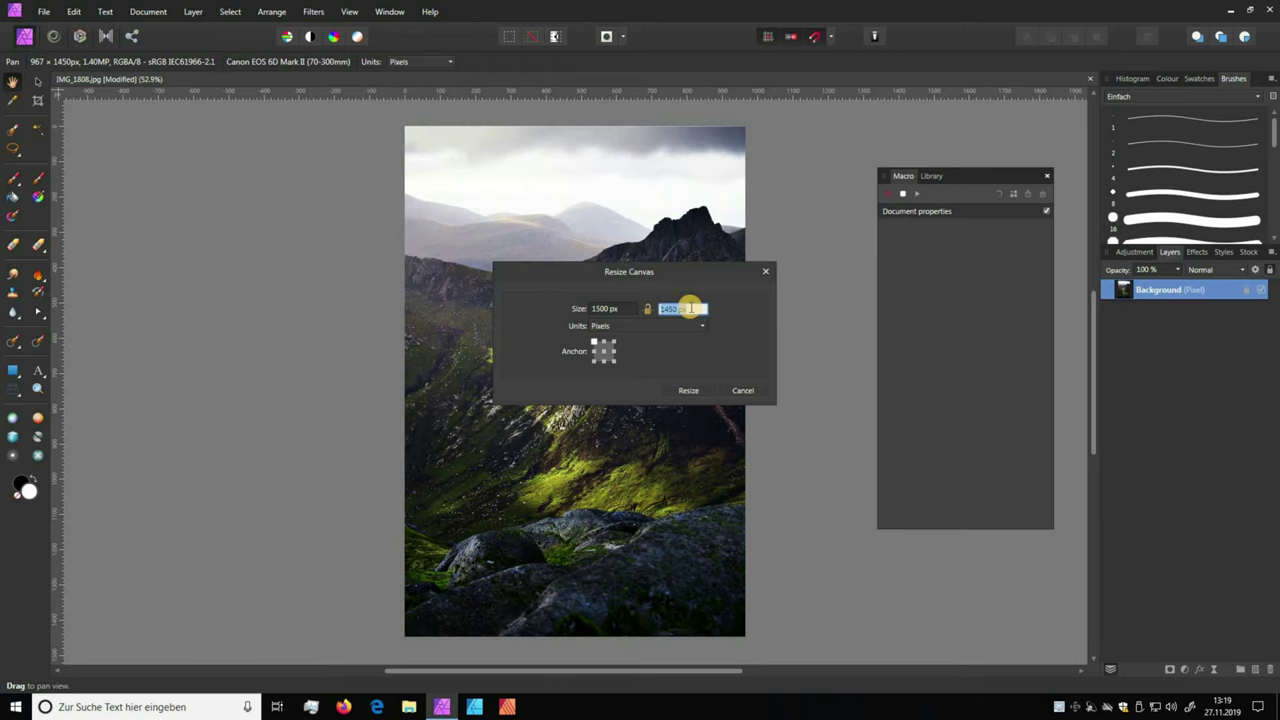
text(1500)
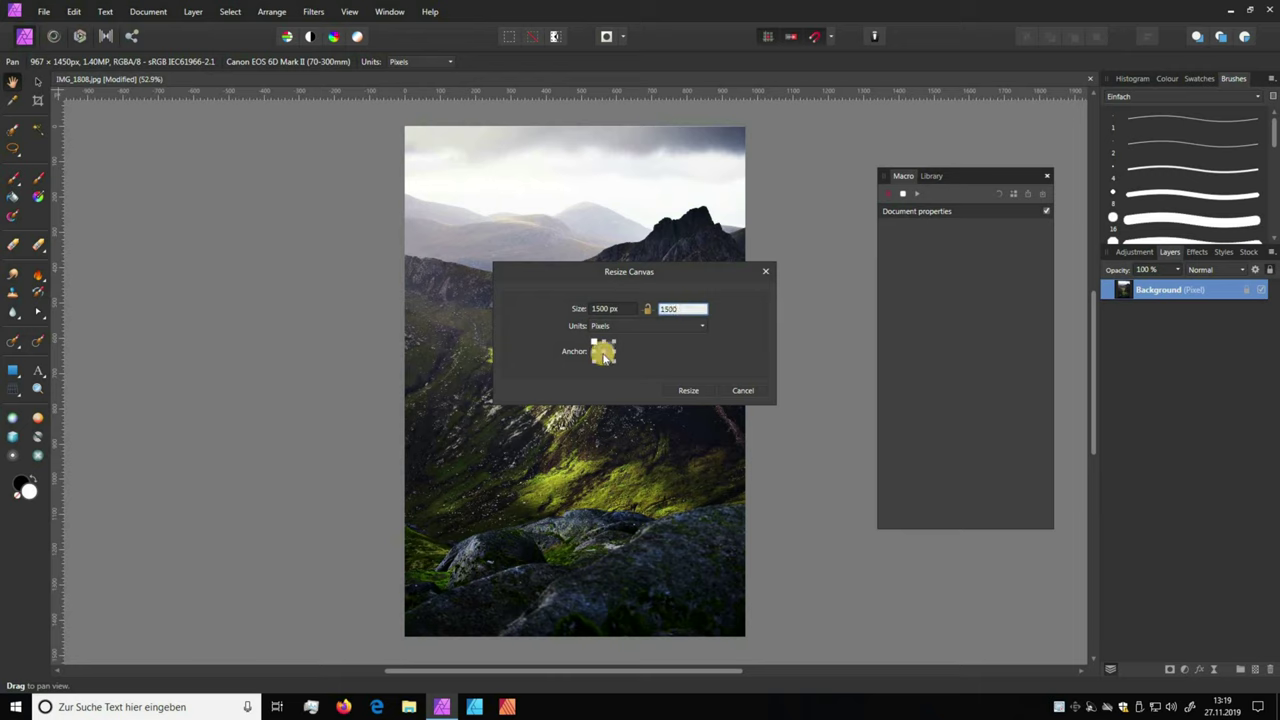
click(751, 343)
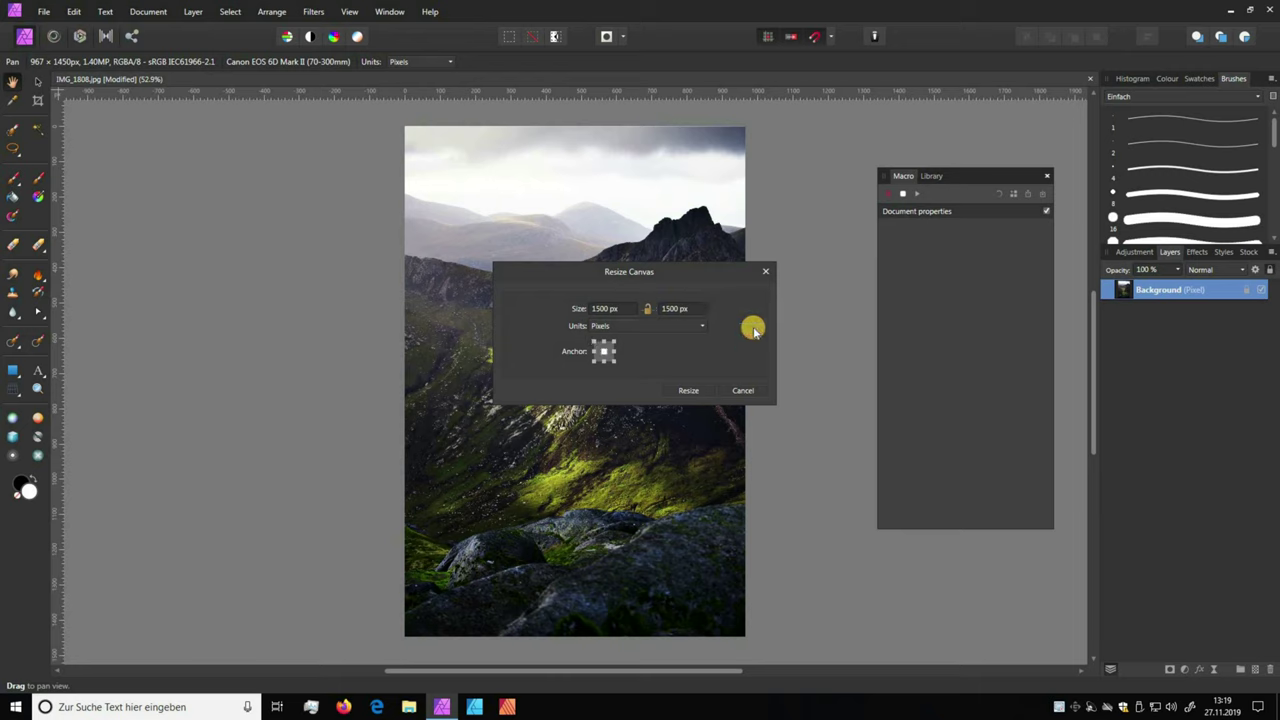
click(689, 390)
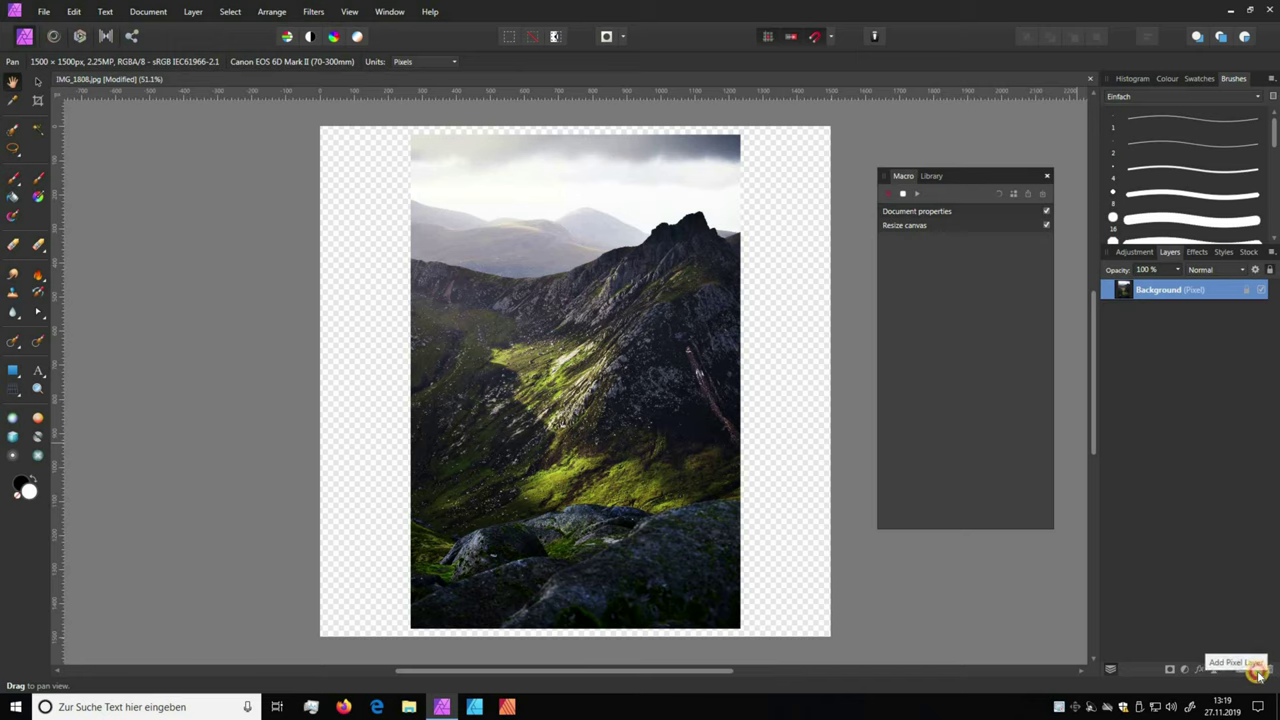
Add an empty pixel layer above Background and dismiss the cannot-record warning after dragging it
click(1257, 671)
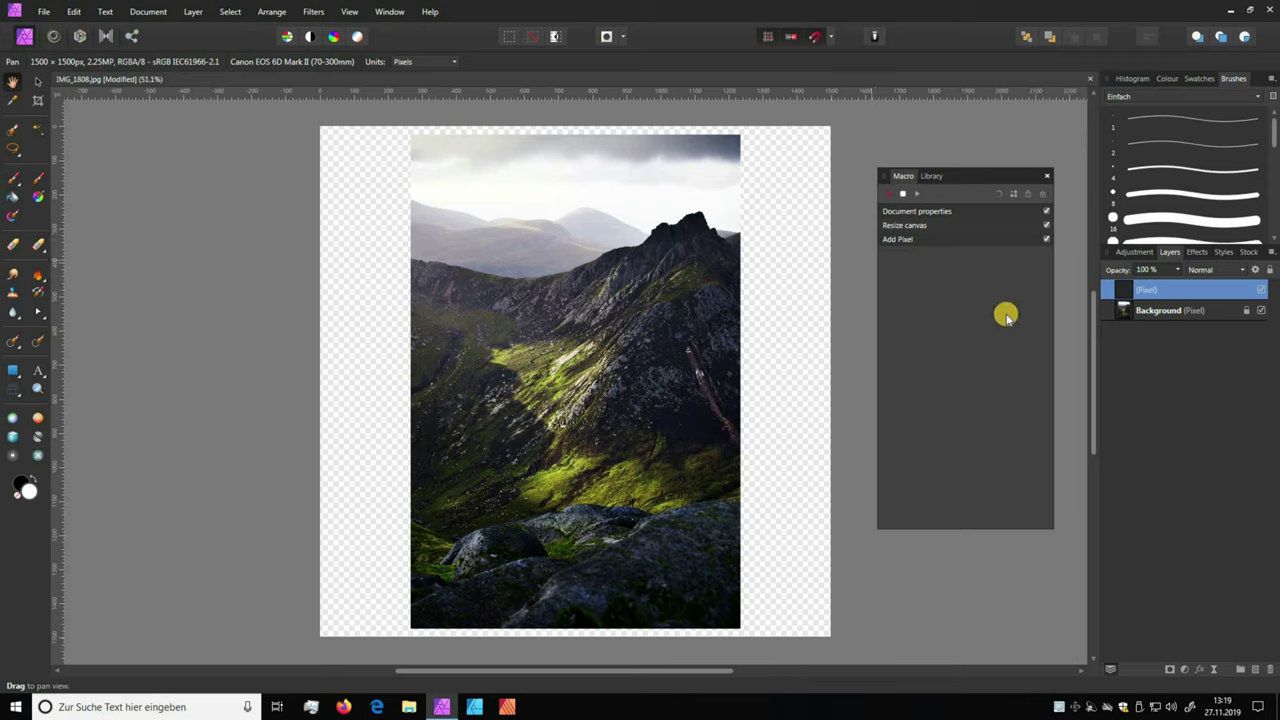
drag(1127, 292, 1114, 320)
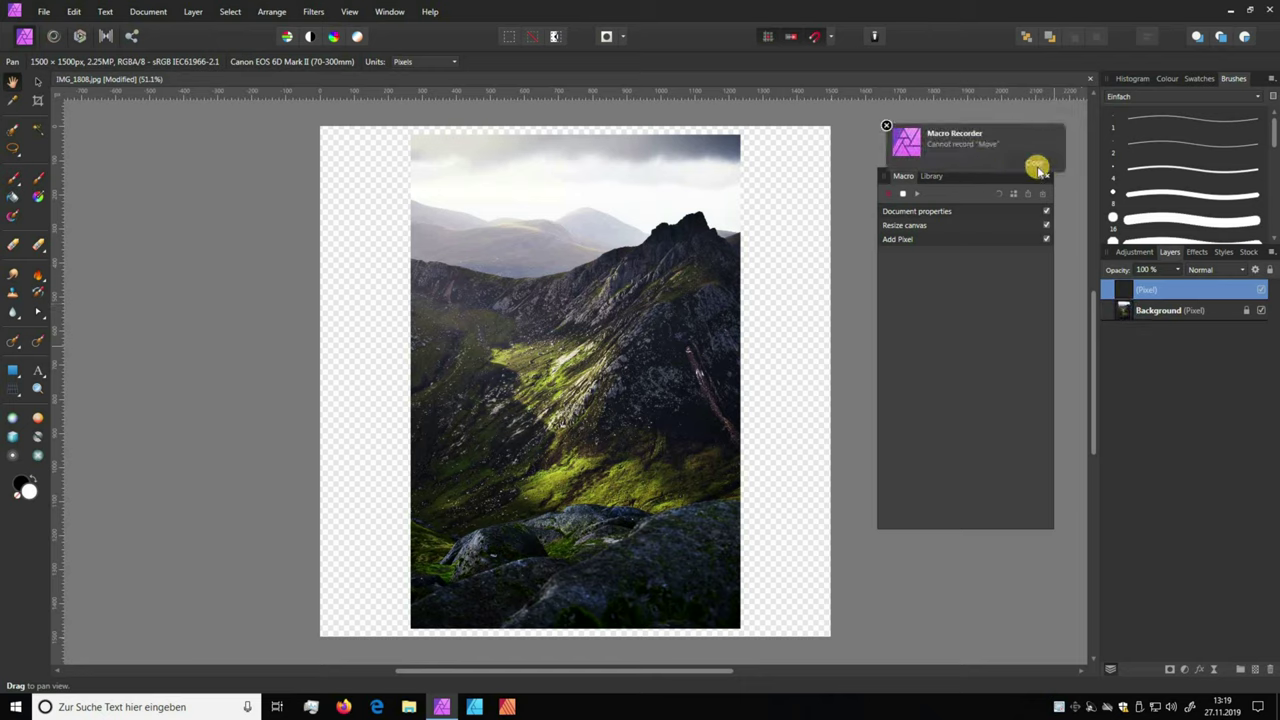
click(1040, 165)
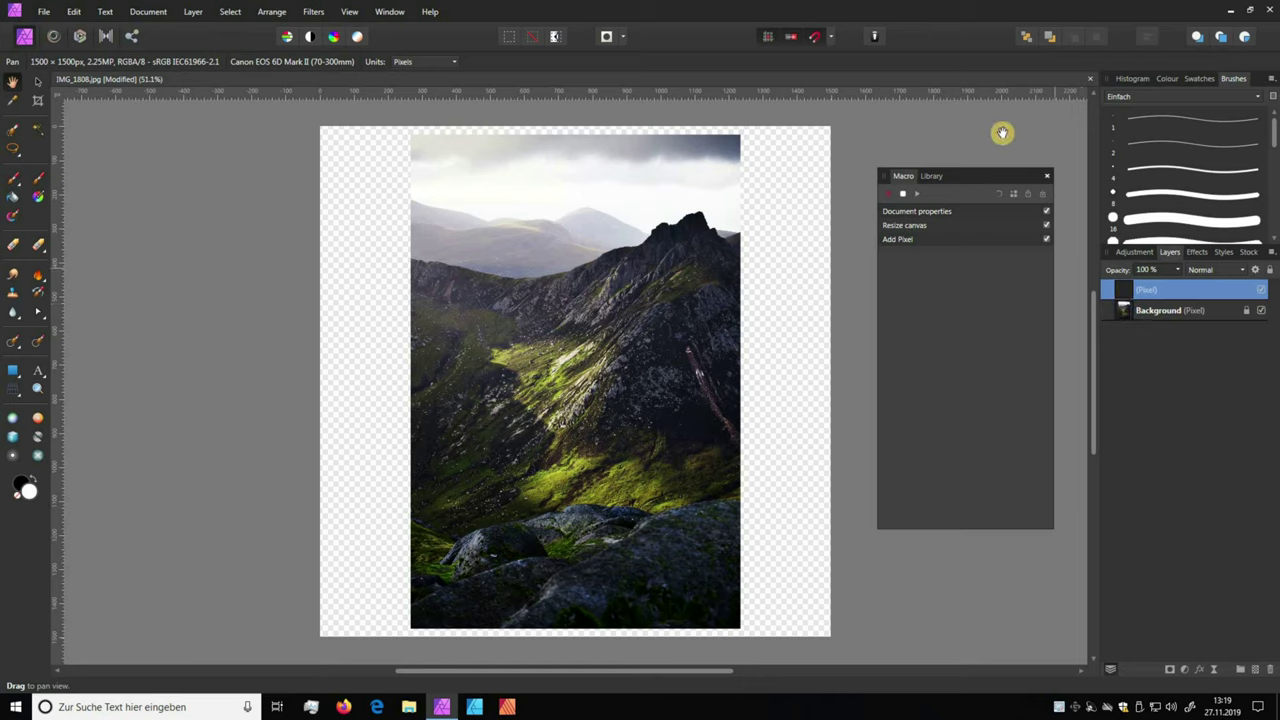
Move the new layer to the back, flood-fill the empty canvas white, and stop recording
click(1027, 37)
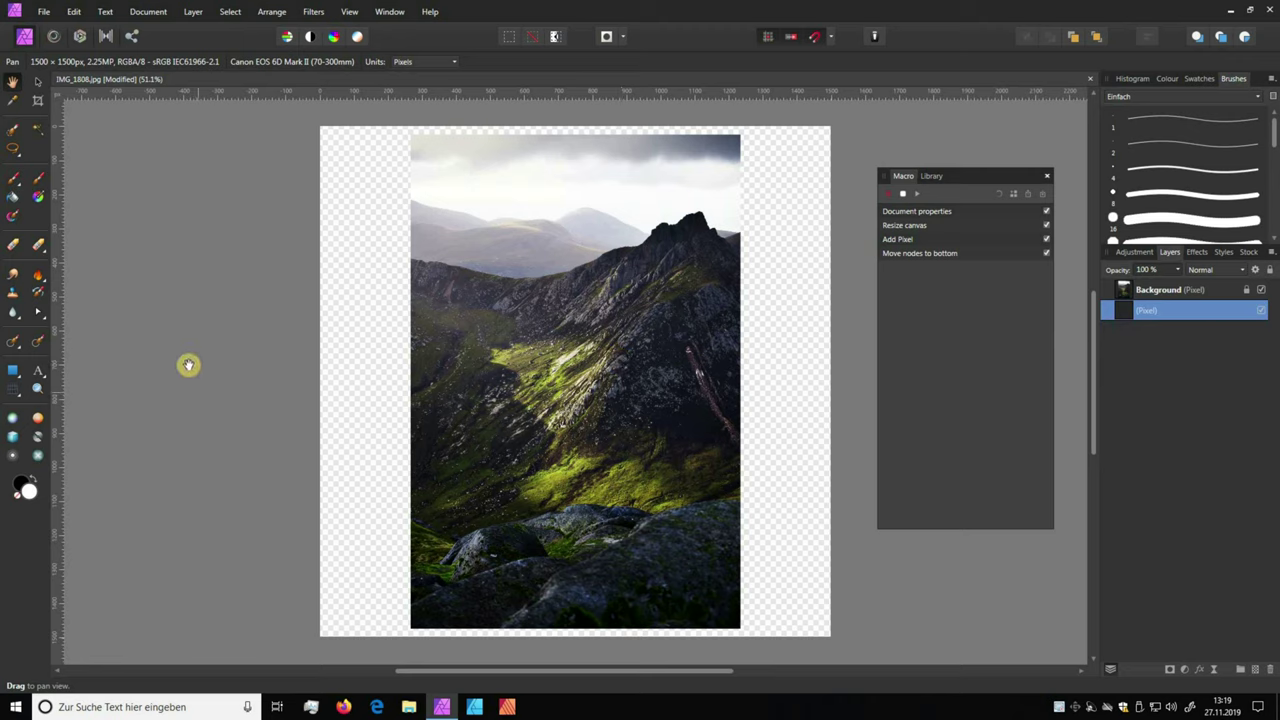
click(13, 198)
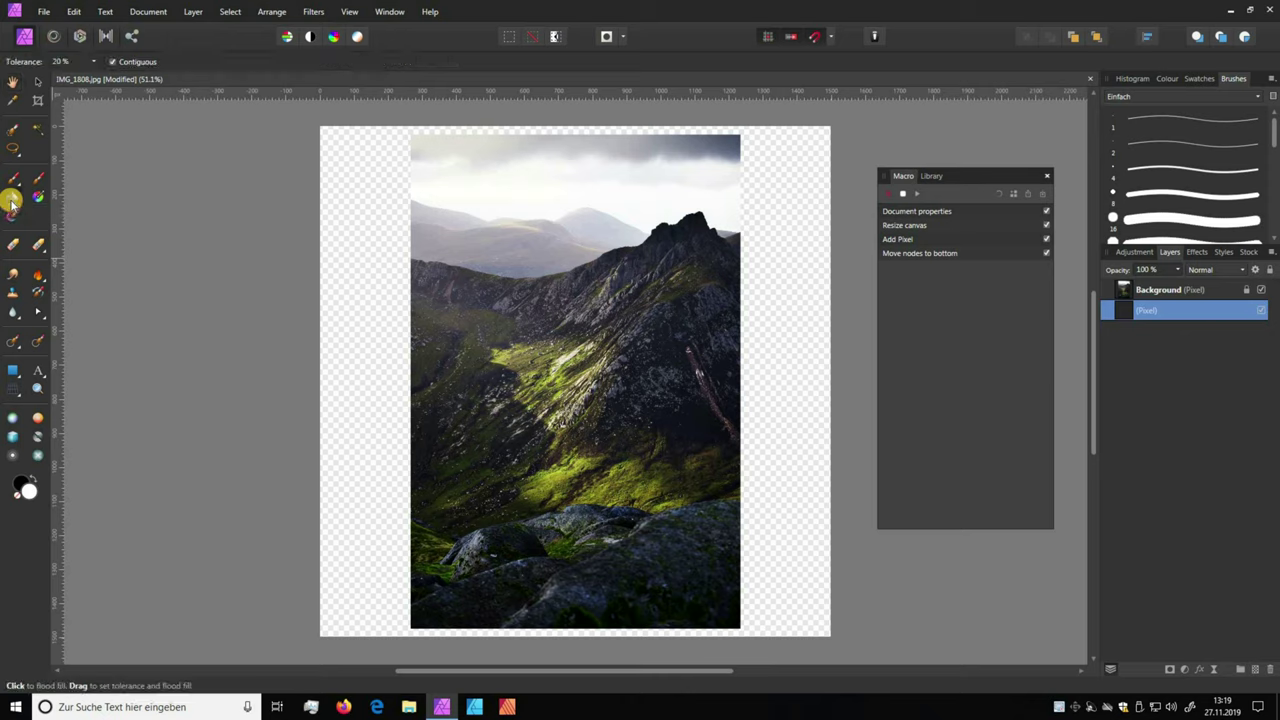
click(1164, 79)
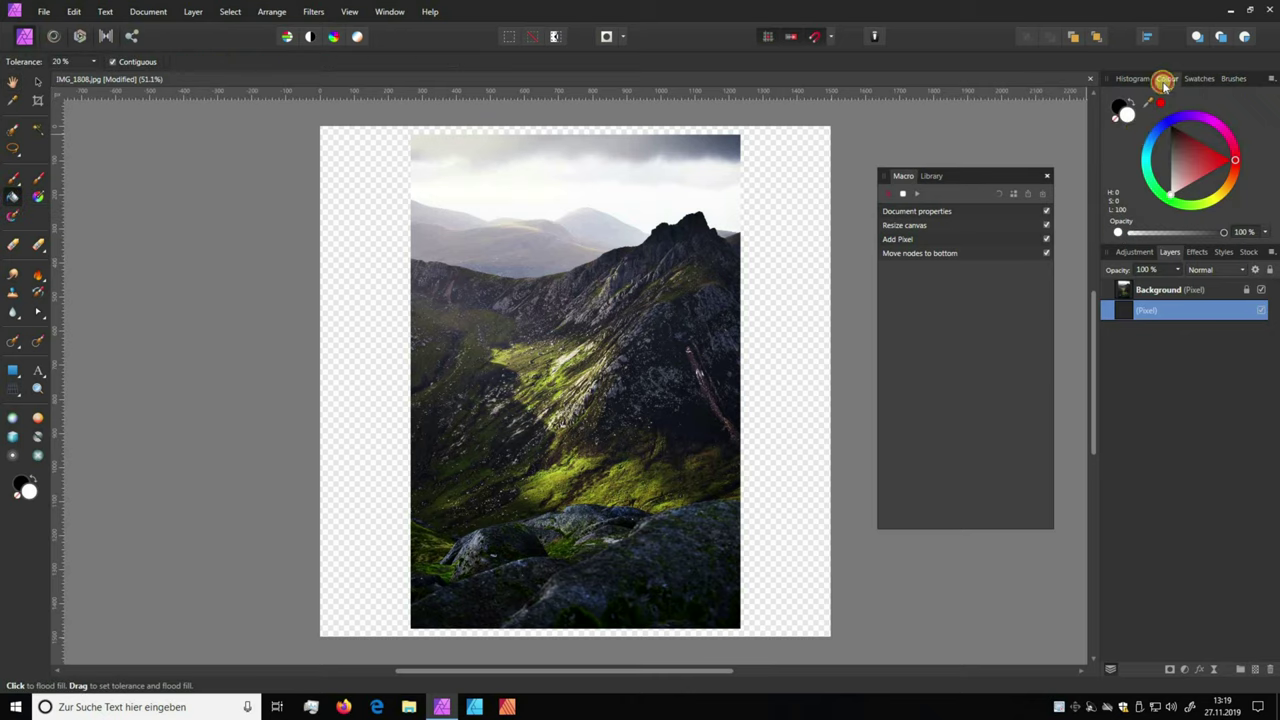
click(792, 236)
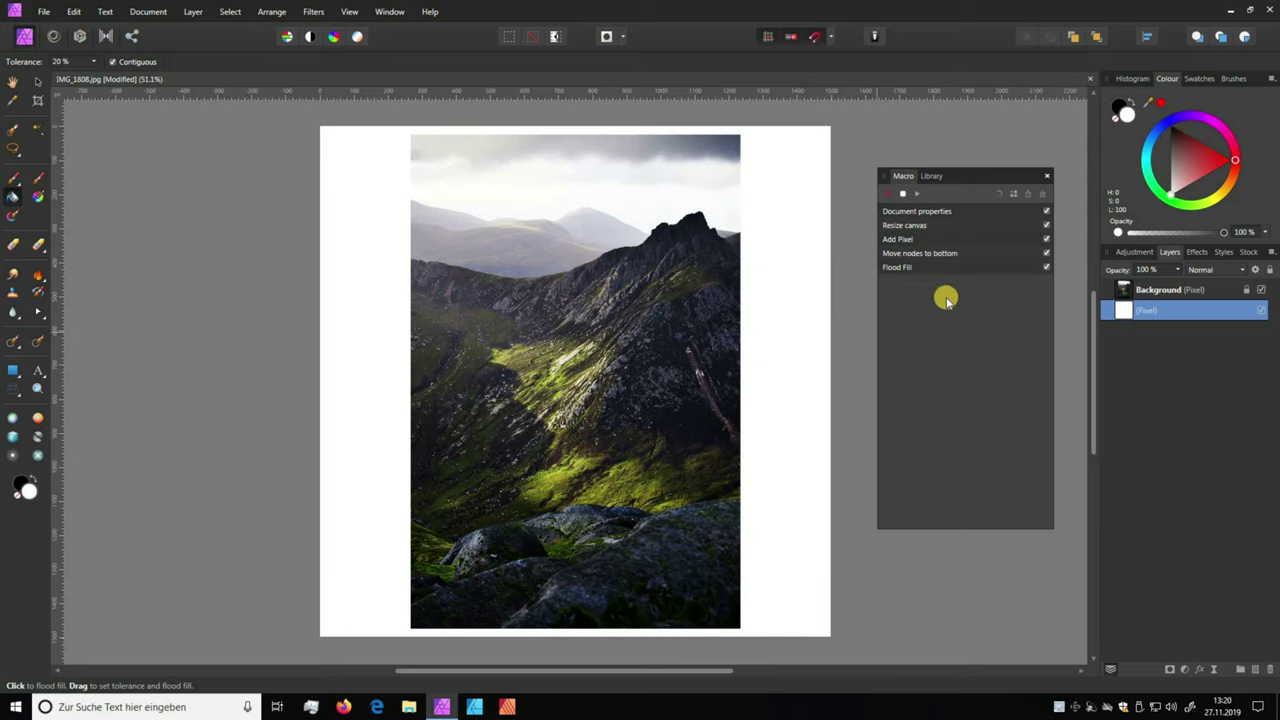
click(904, 196)
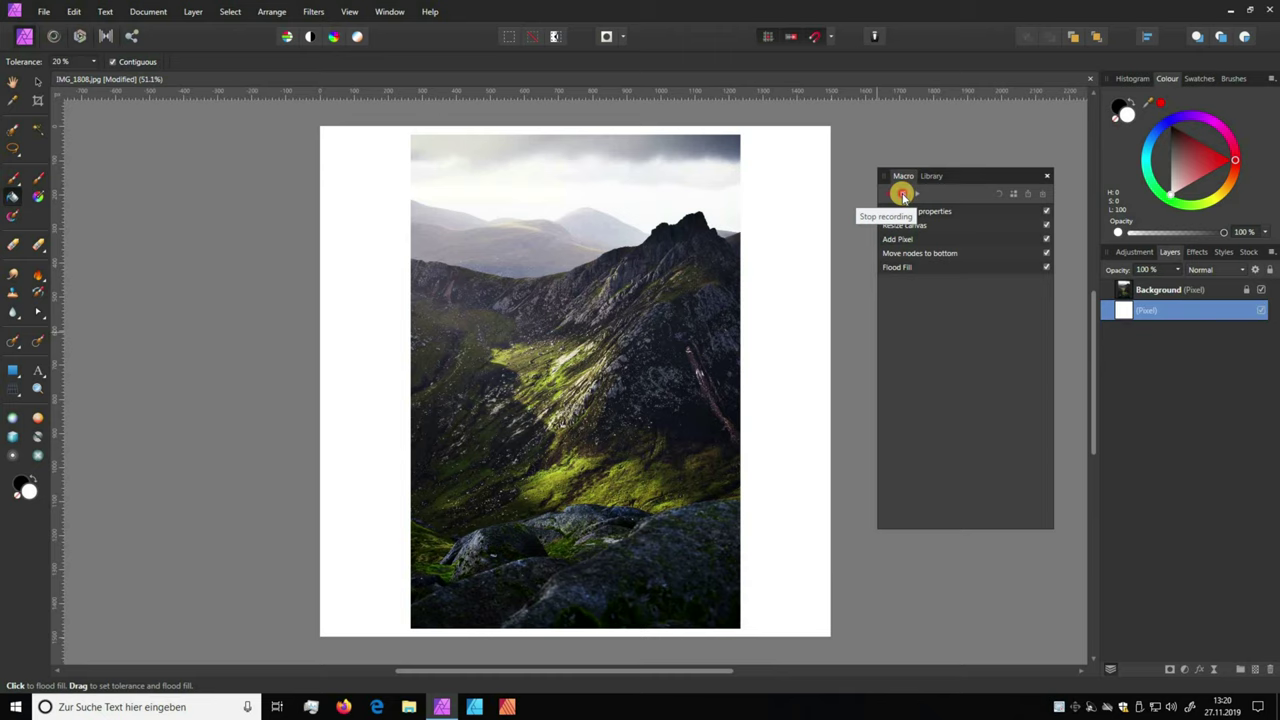
Save the macro as Rahmen Hochkant in the Lichtzeichner library category
key(h)
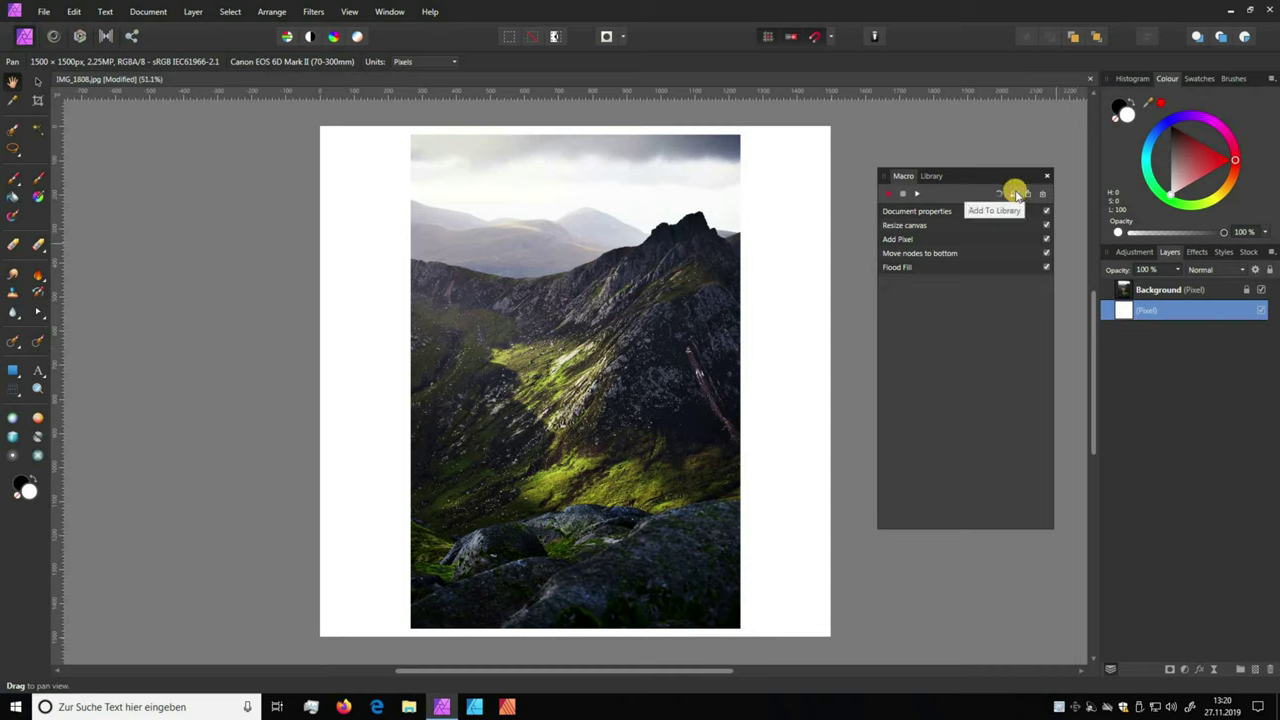
click(1015, 191)
text(Rahmen Hochkant)
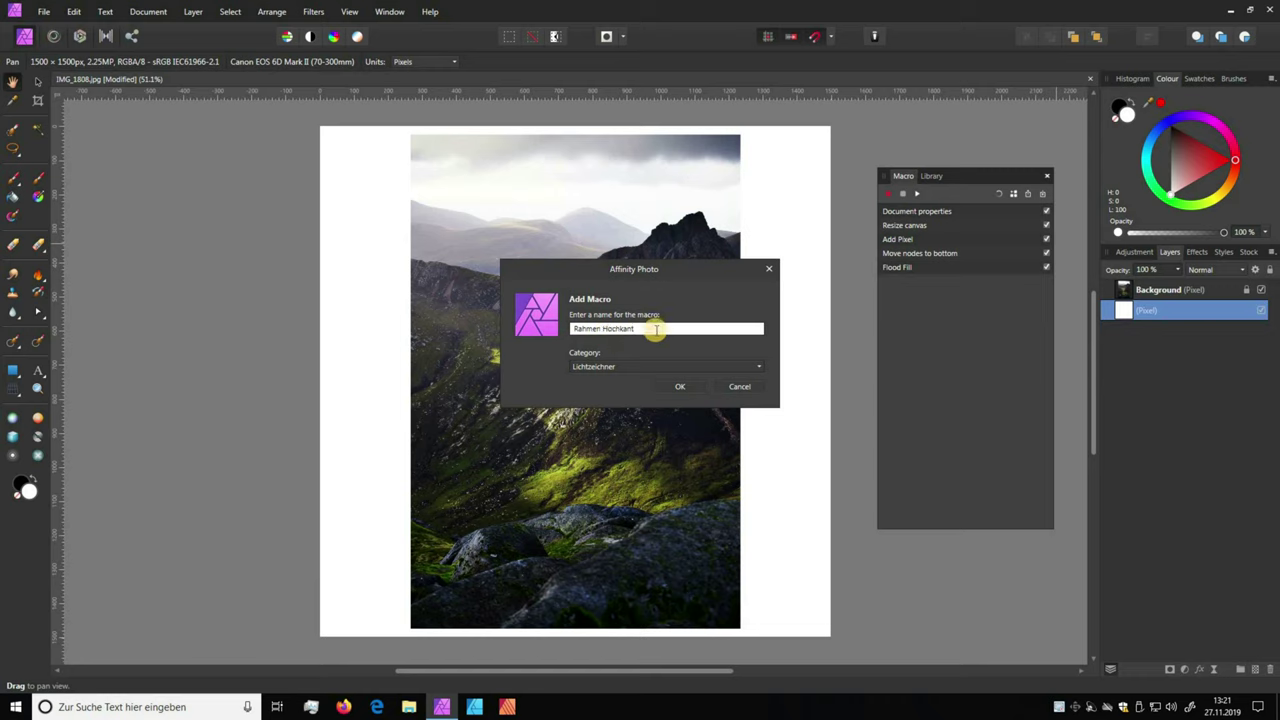
click(742, 386)
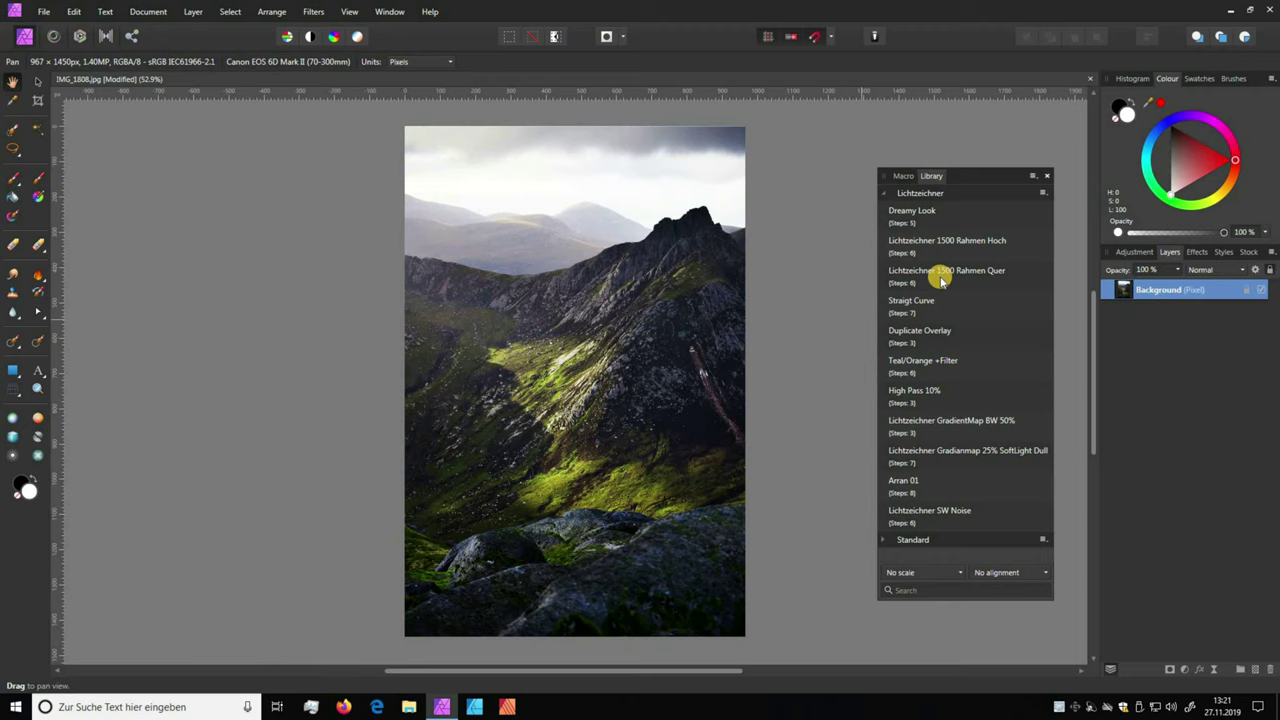
Open Resize Document and close it without changes
click(143, 12)
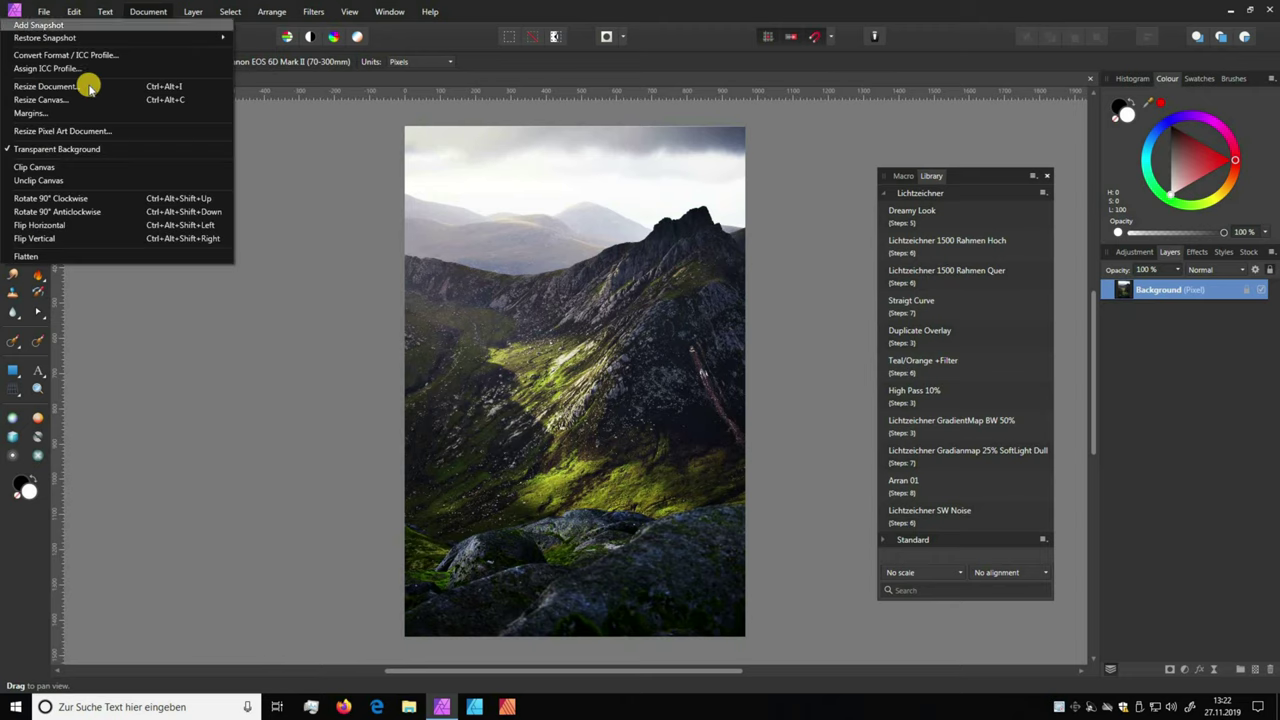
click(155, 88)
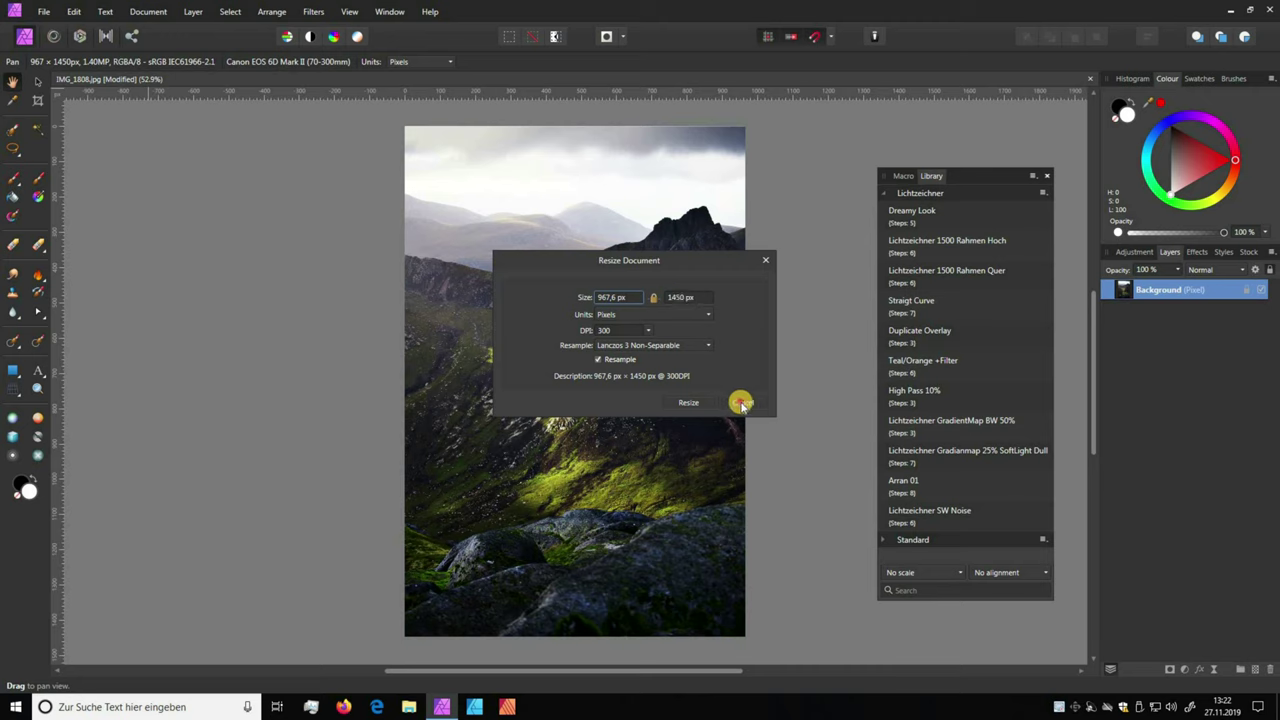
click(741, 404)
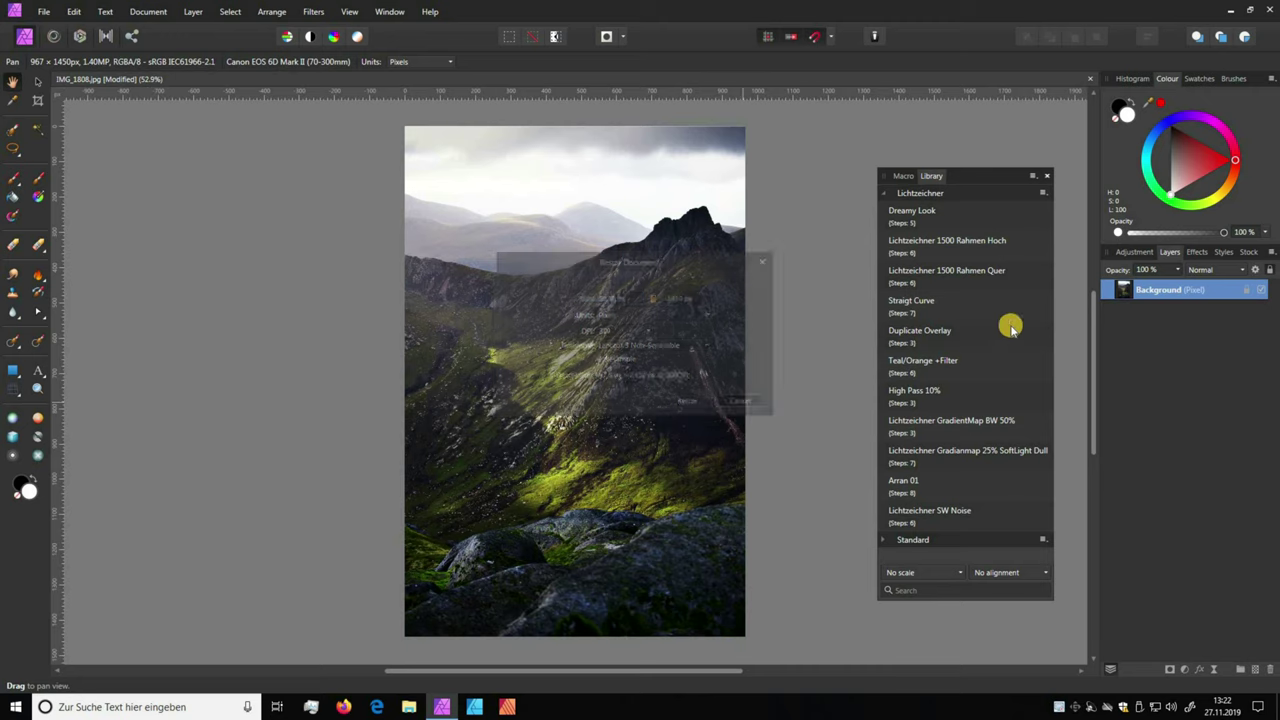
Run the Lichtzeichner 1500 Rahmen Quer macro, view its steps, and undo it
click(960, 277)
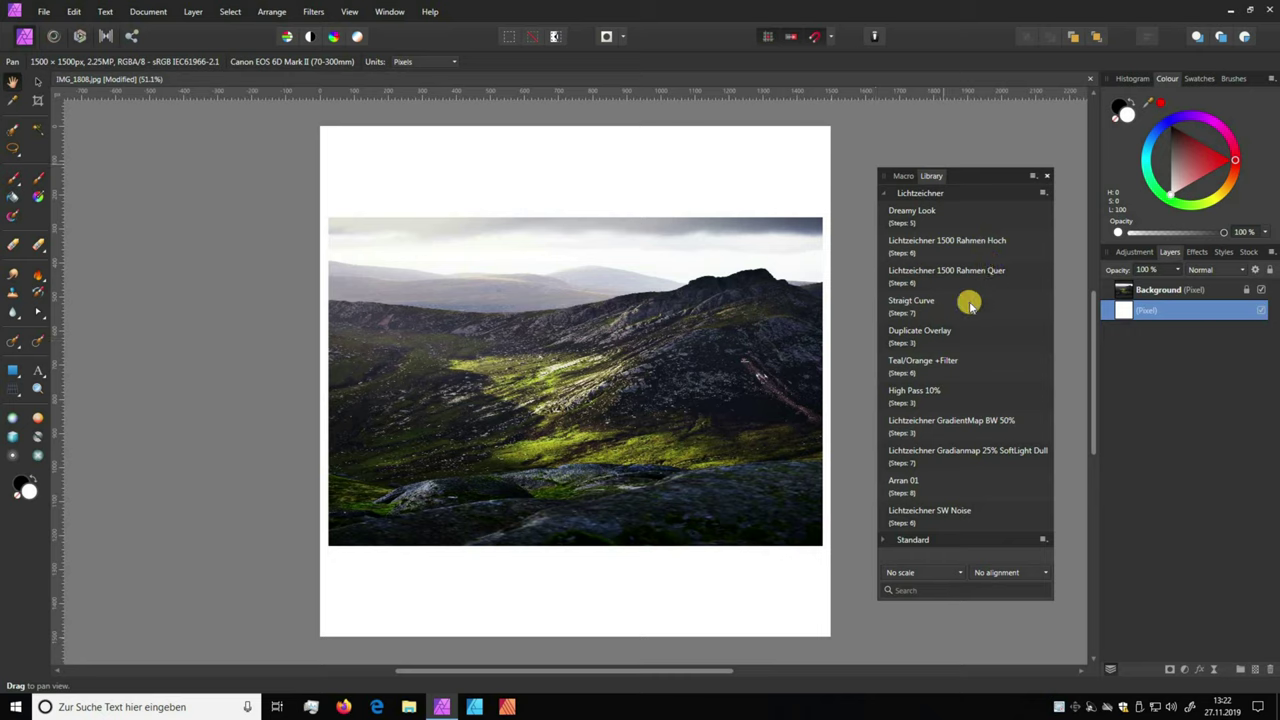
click(905, 178)
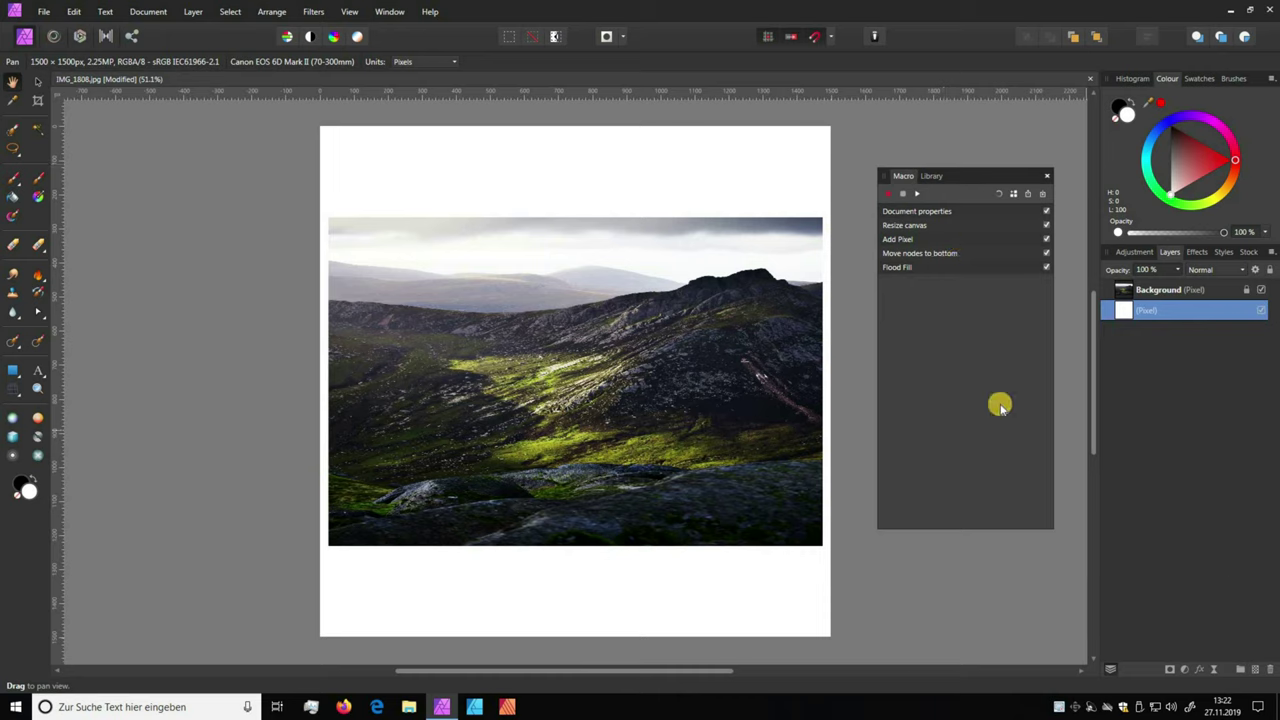
click(930, 176)
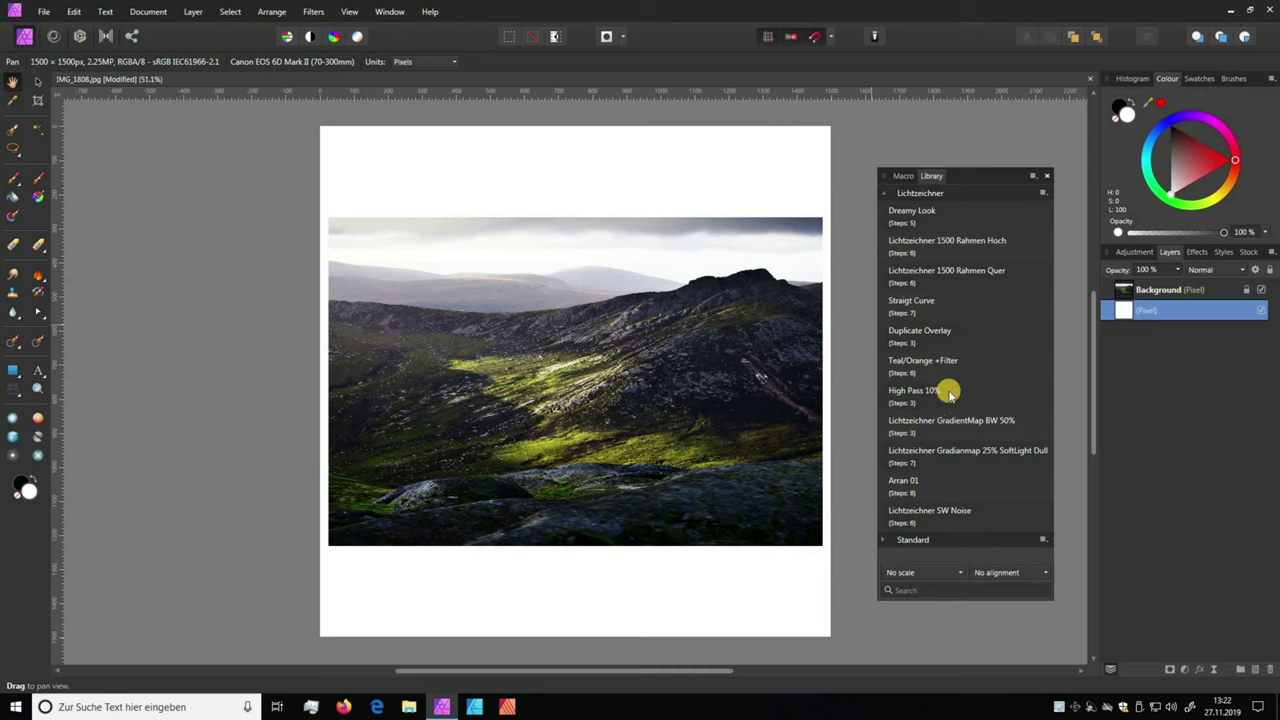
key(ctrl+z)
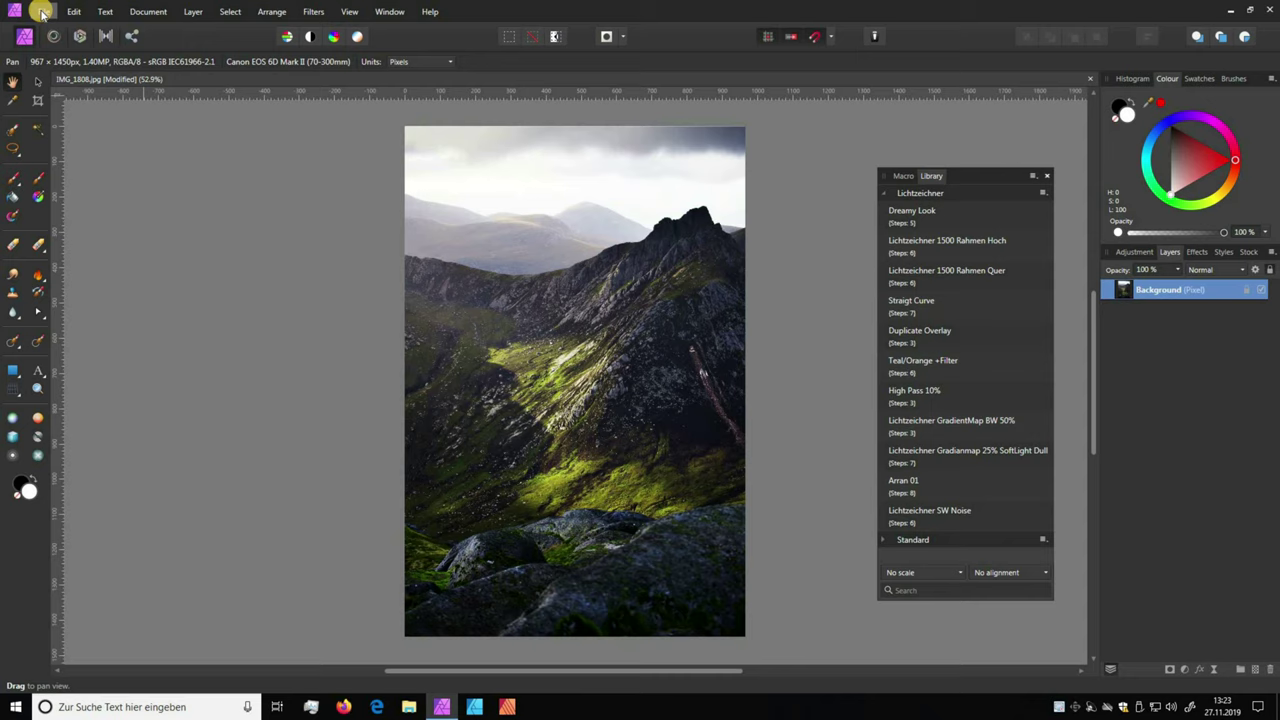
click(41, 14)
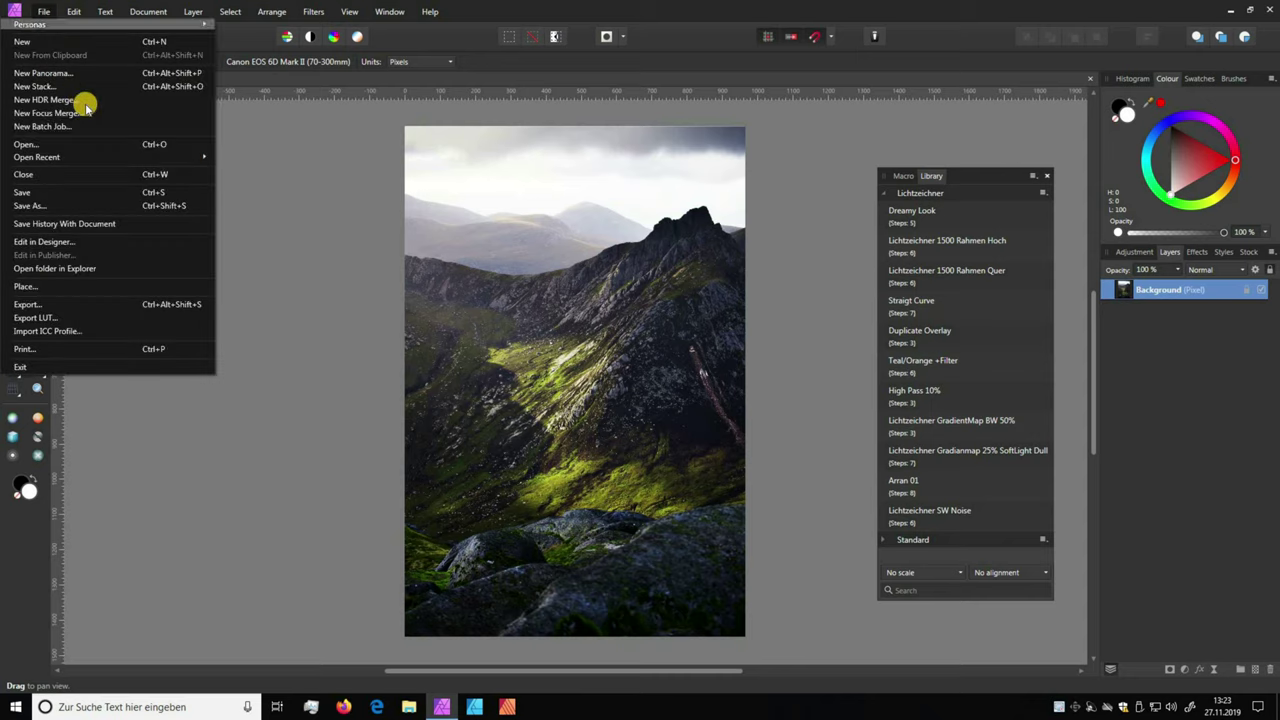
click(140, 173)
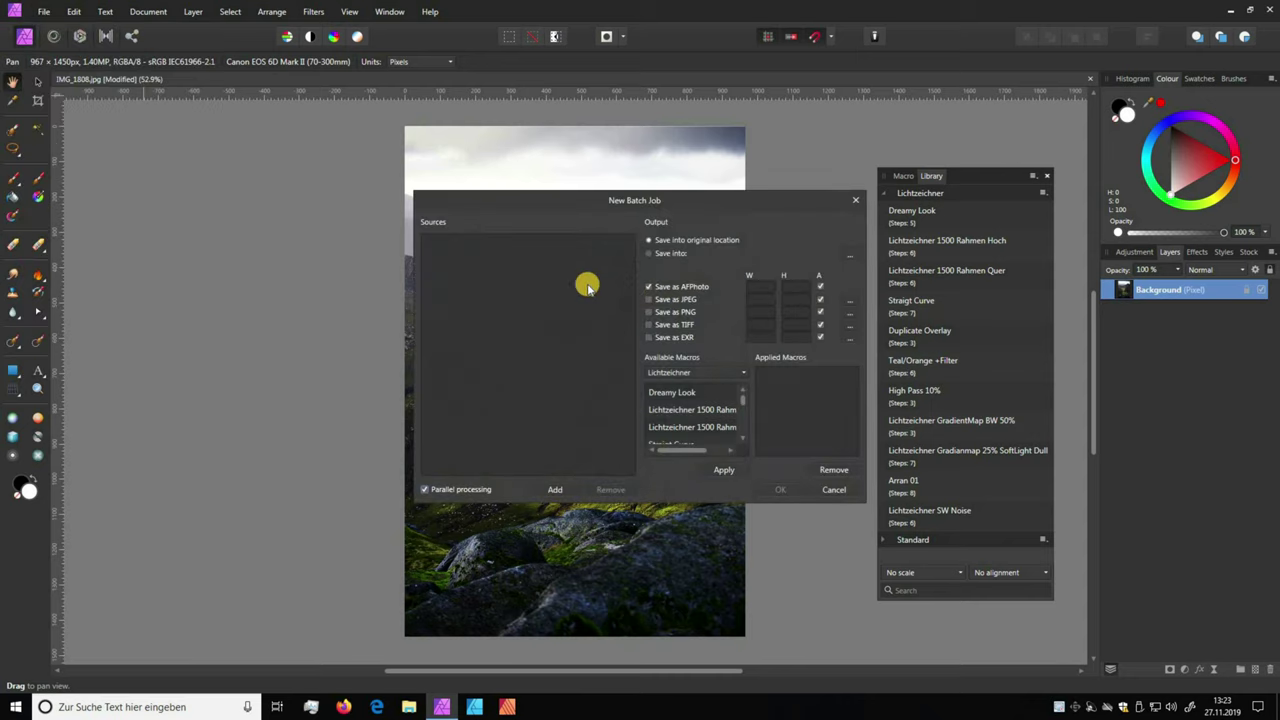
click(542, 488)
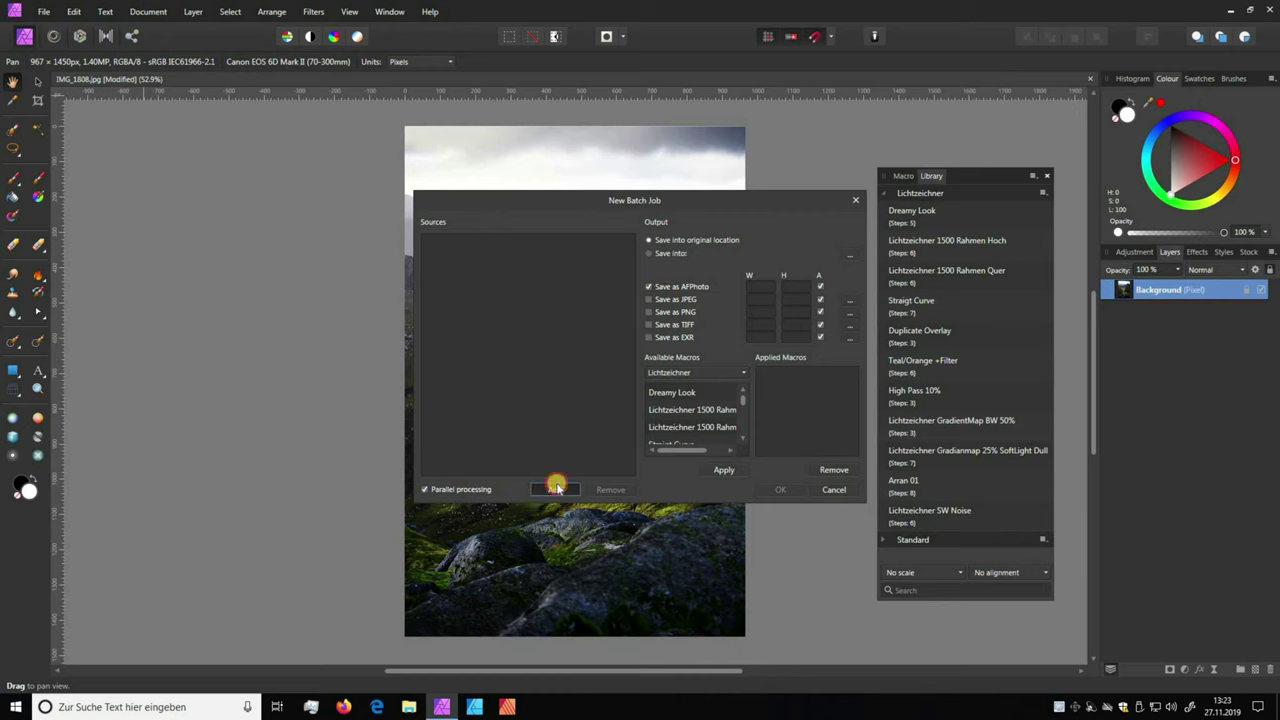
click(570, 463)
ctrl+click(652, 462)
ctrl+click(731, 460)
key(Return)
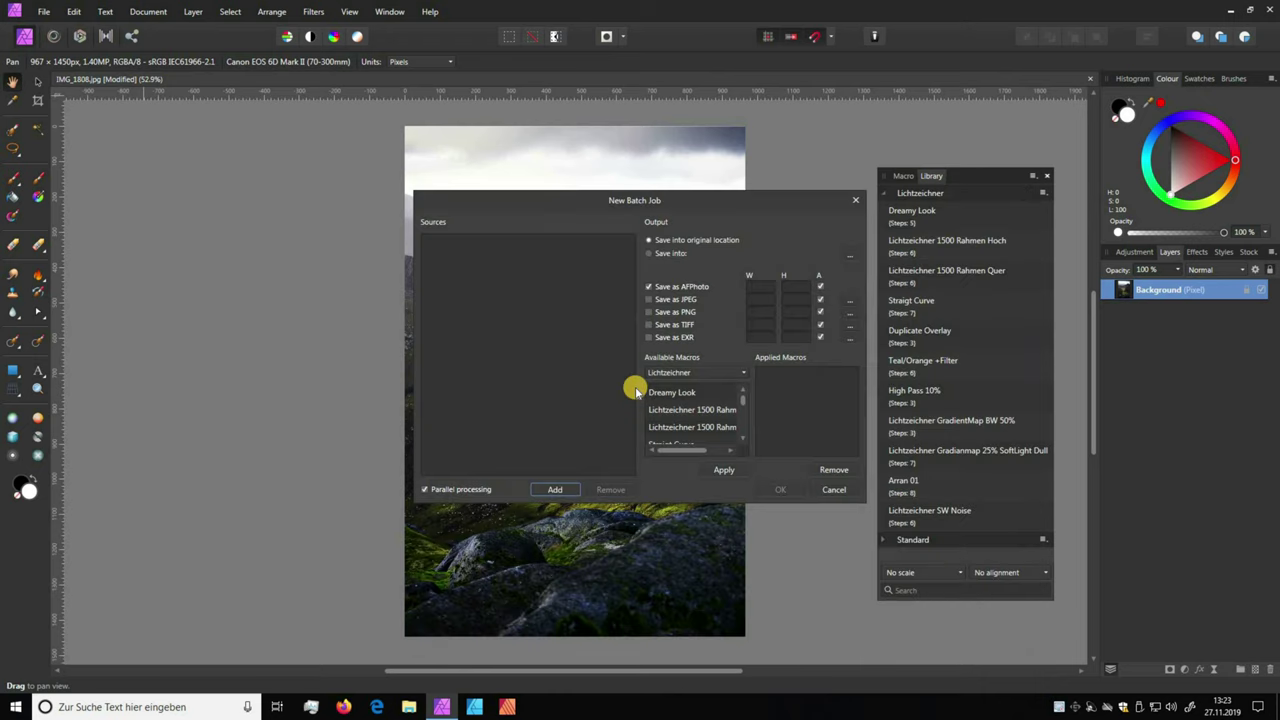
click(764, 297)
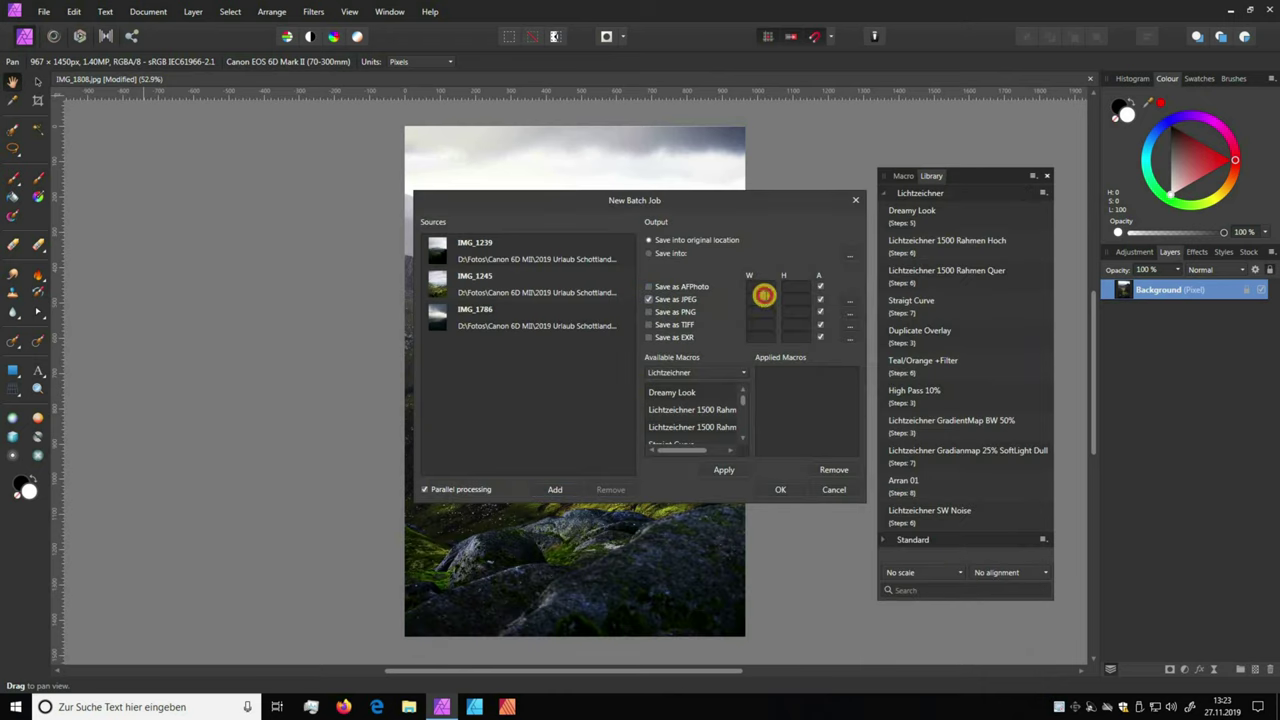
text(1080)
click(803, 298)
text(080)
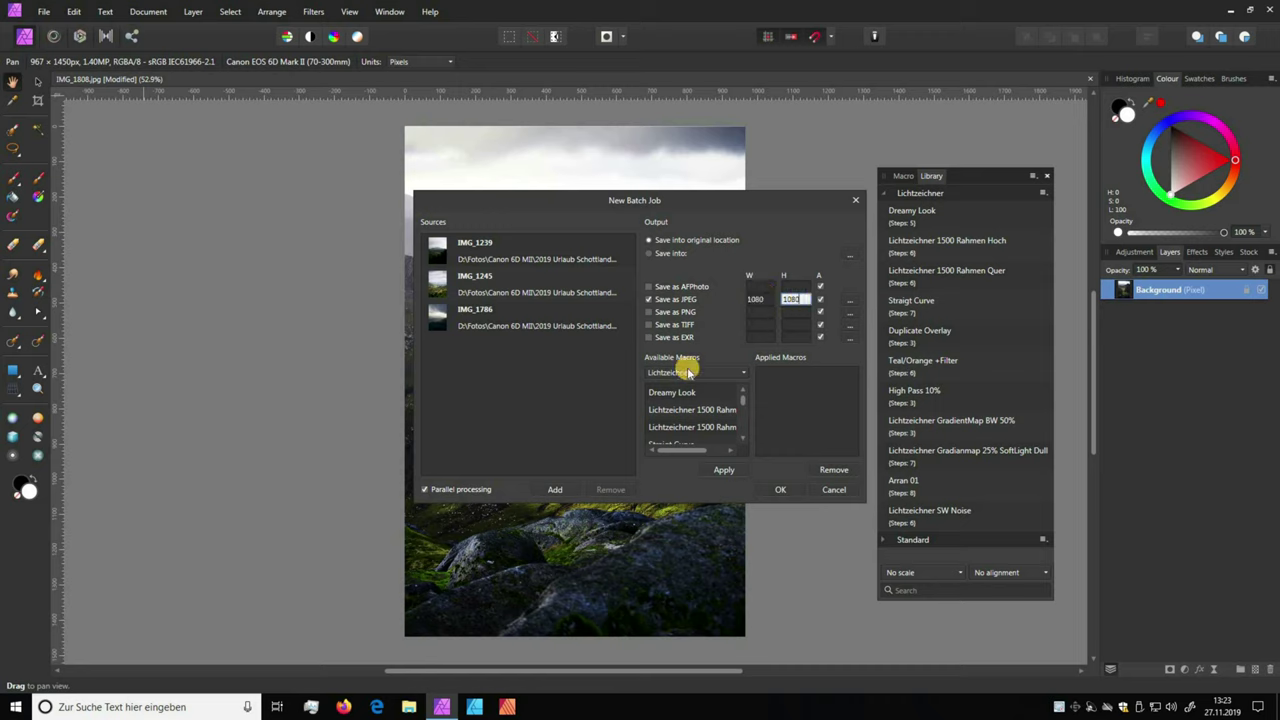
click(731, 450)
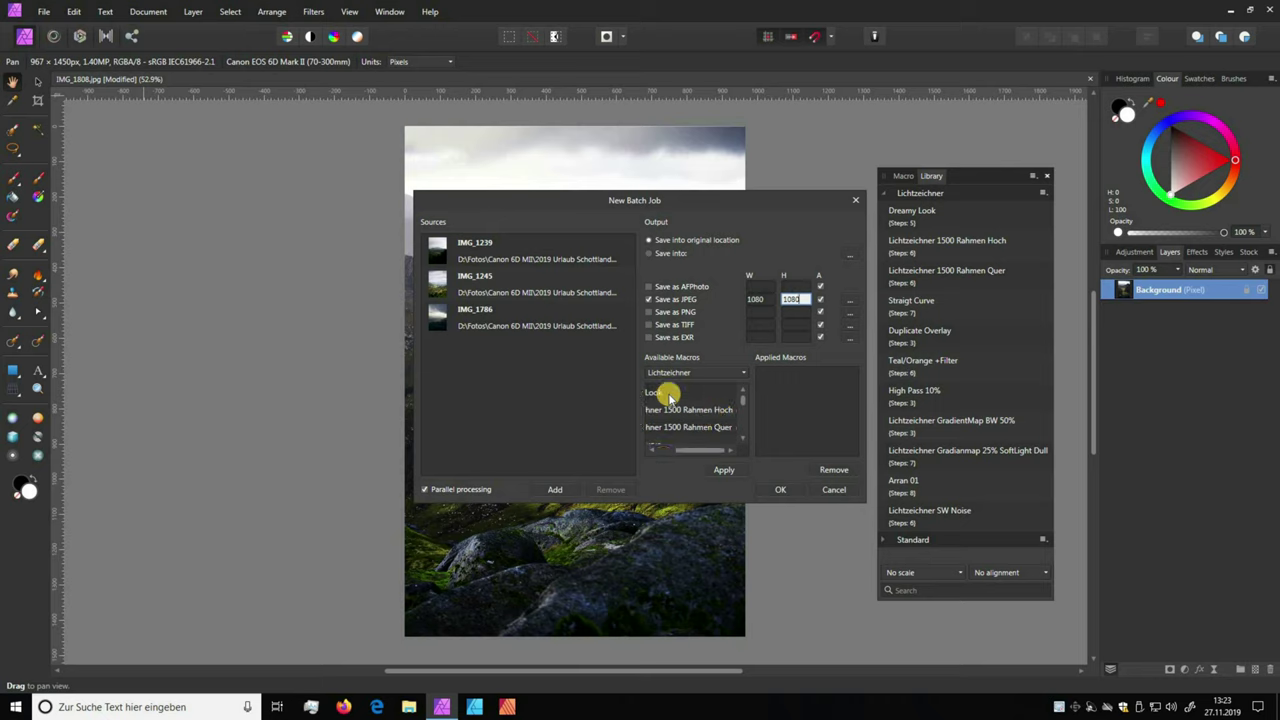
drag(697, 451, 655, 448)
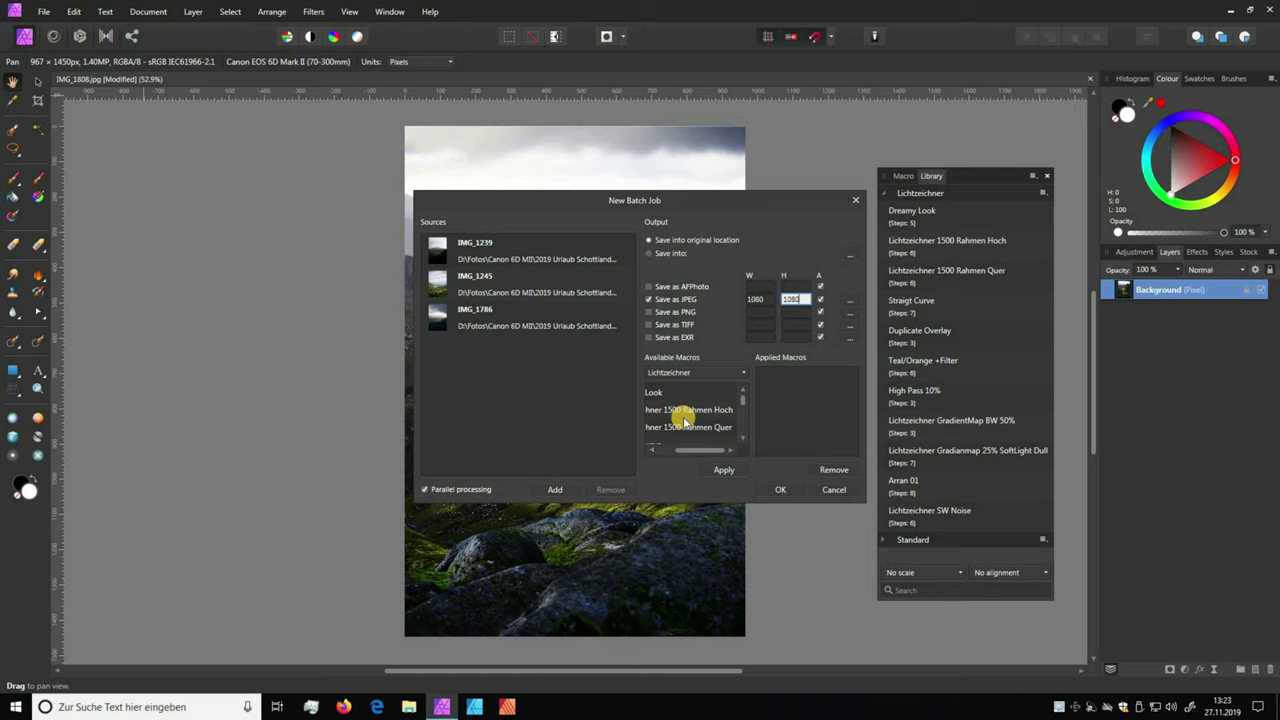
click(686, 410)
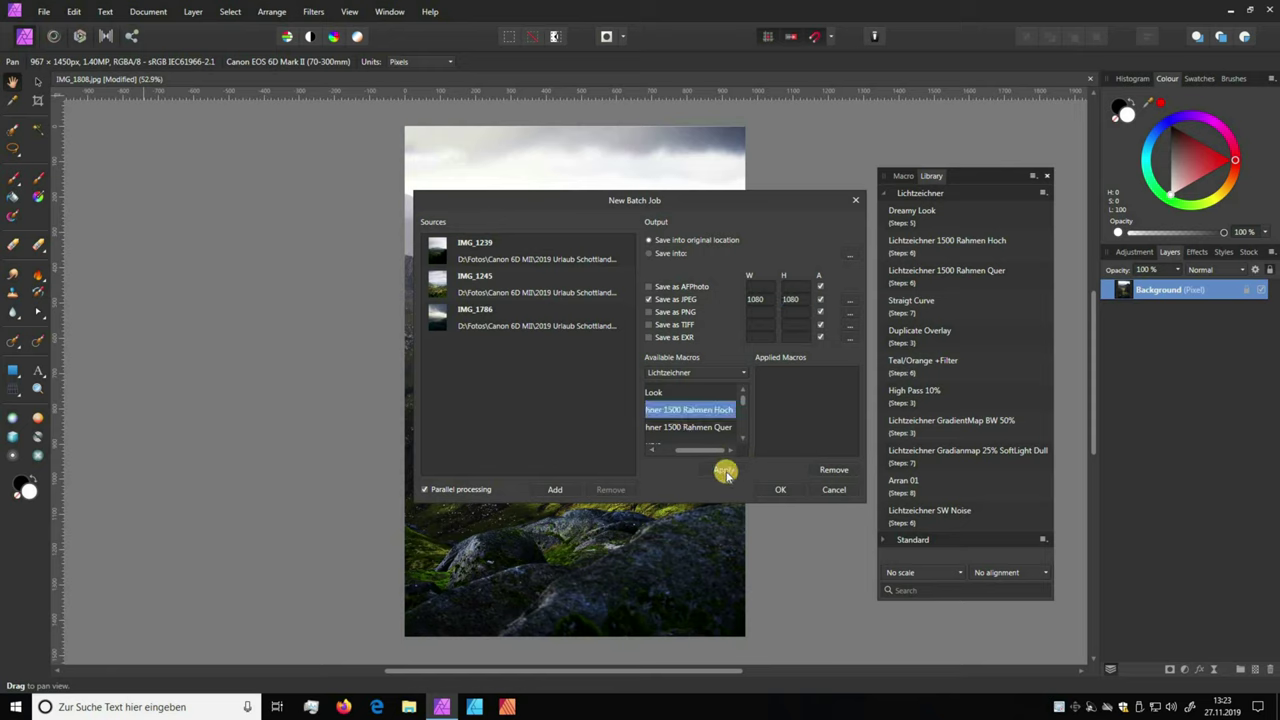
click(718, 470)
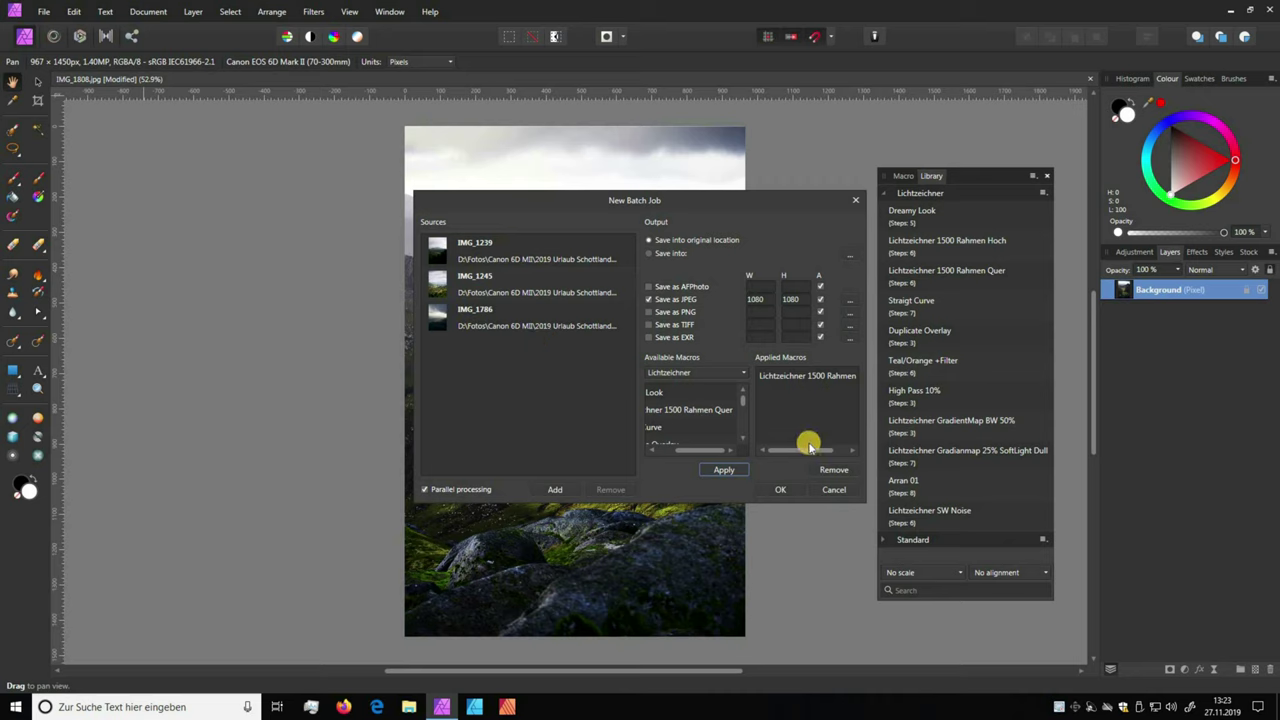
drag(814, 448, 871, 450)
click(768, 450)
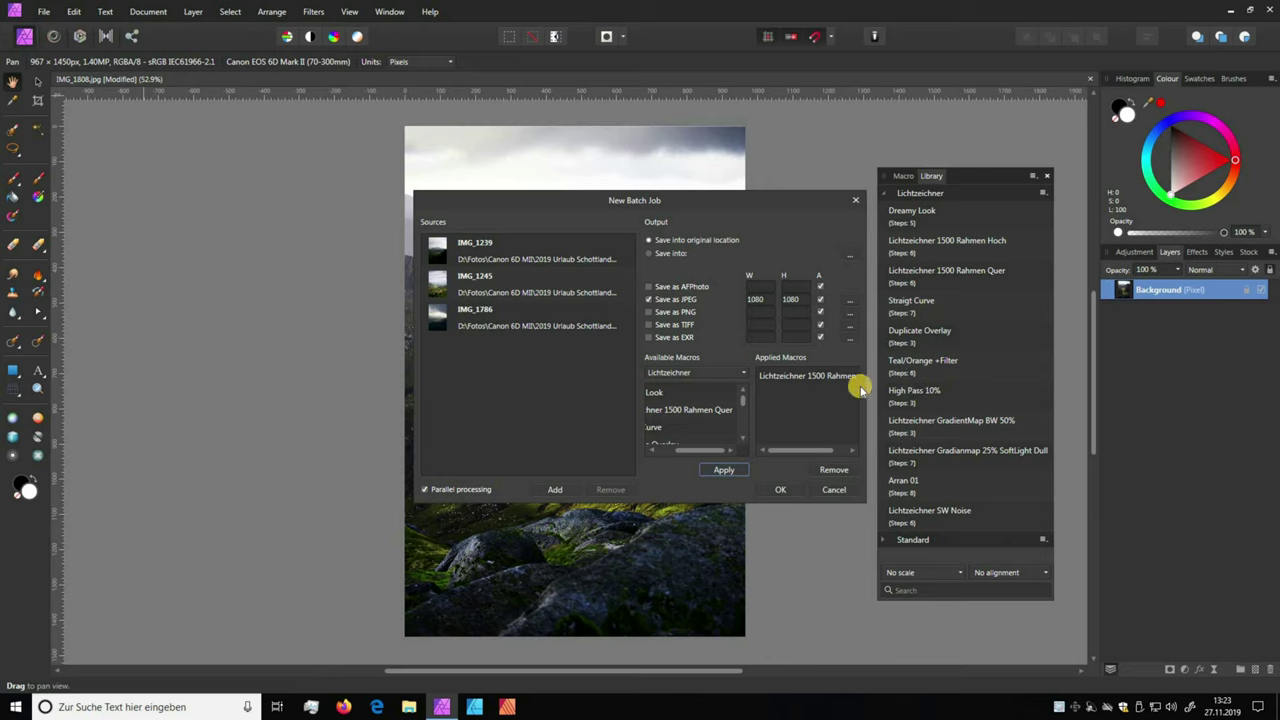
click(834, 491)
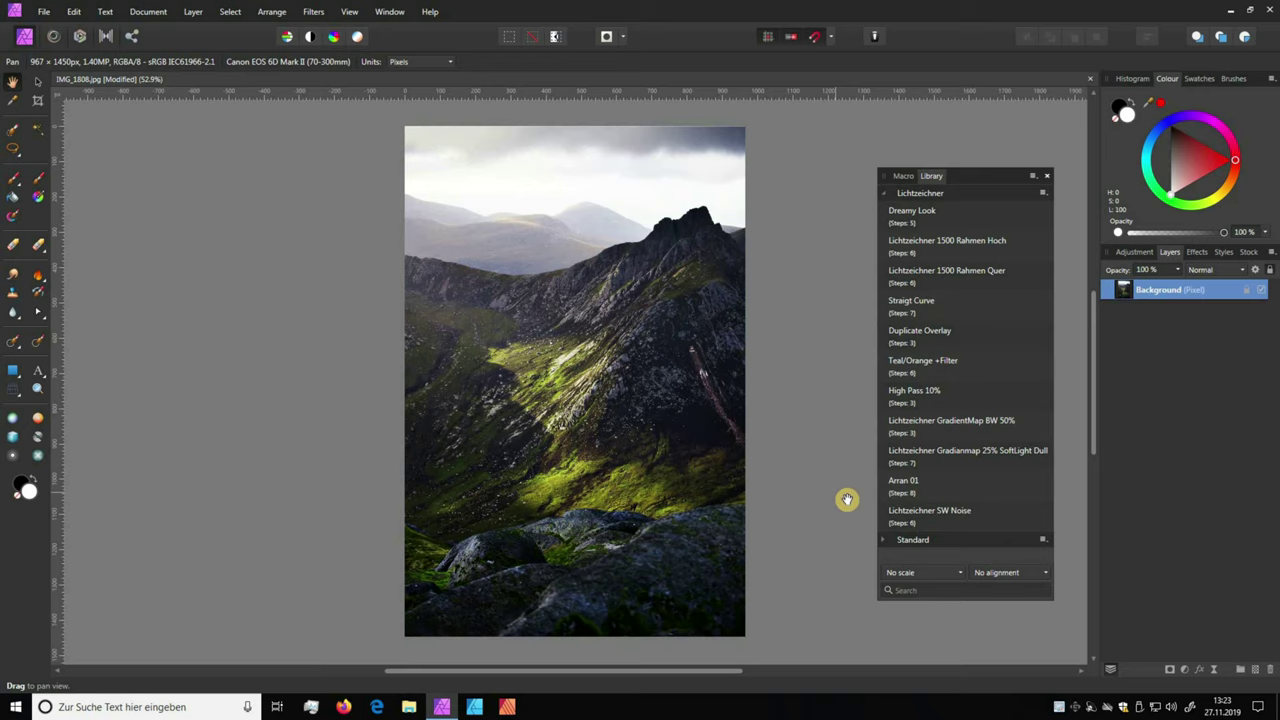
click(904, 176)
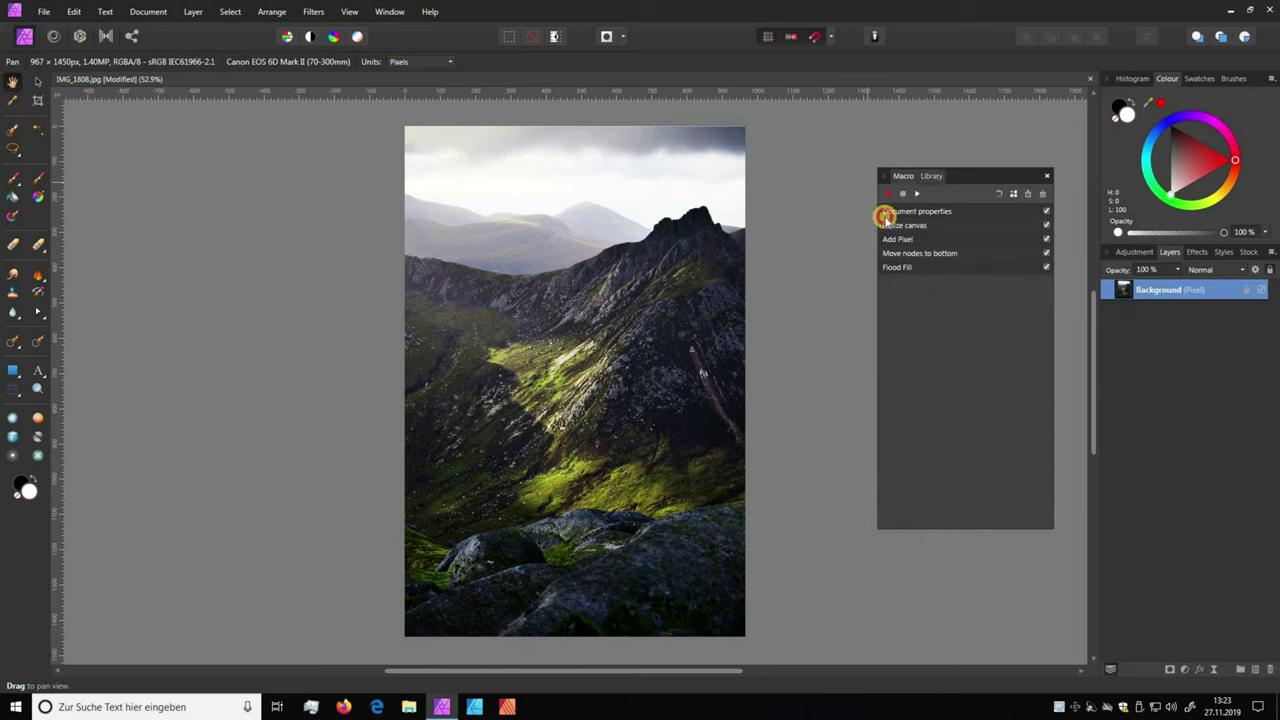
click(930, 176)
click(44, 11)
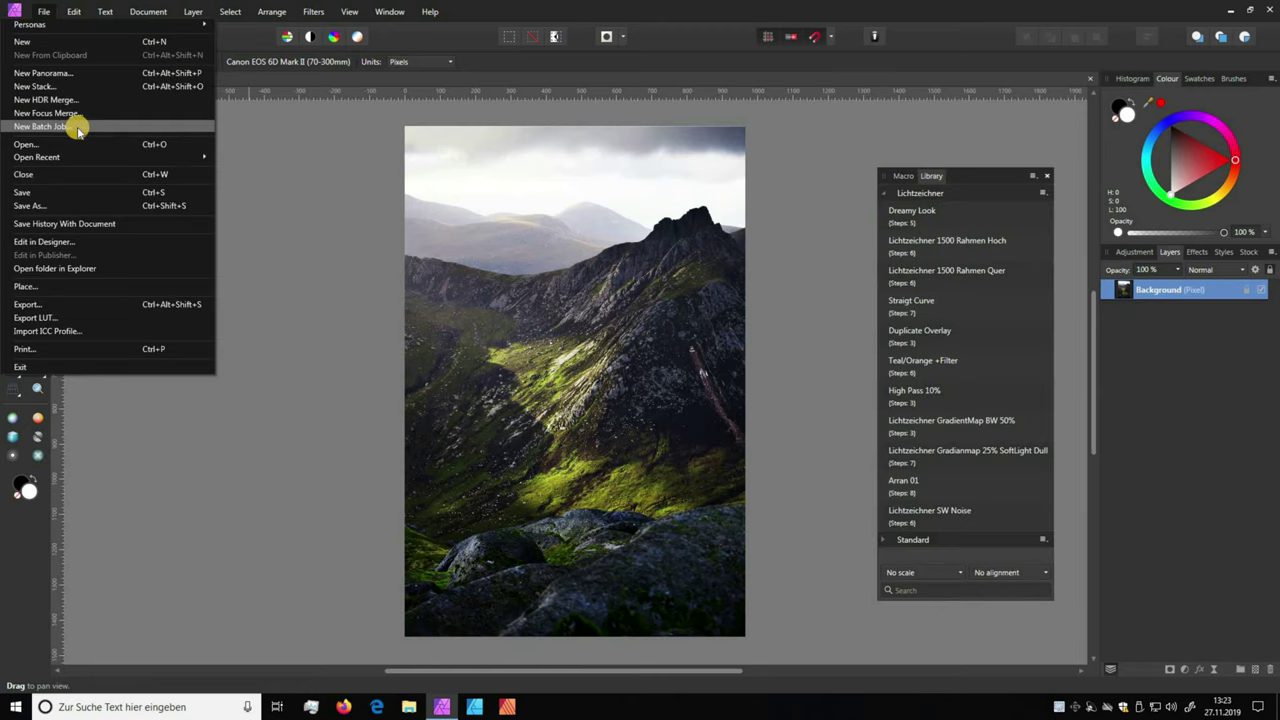
click(345, 347)
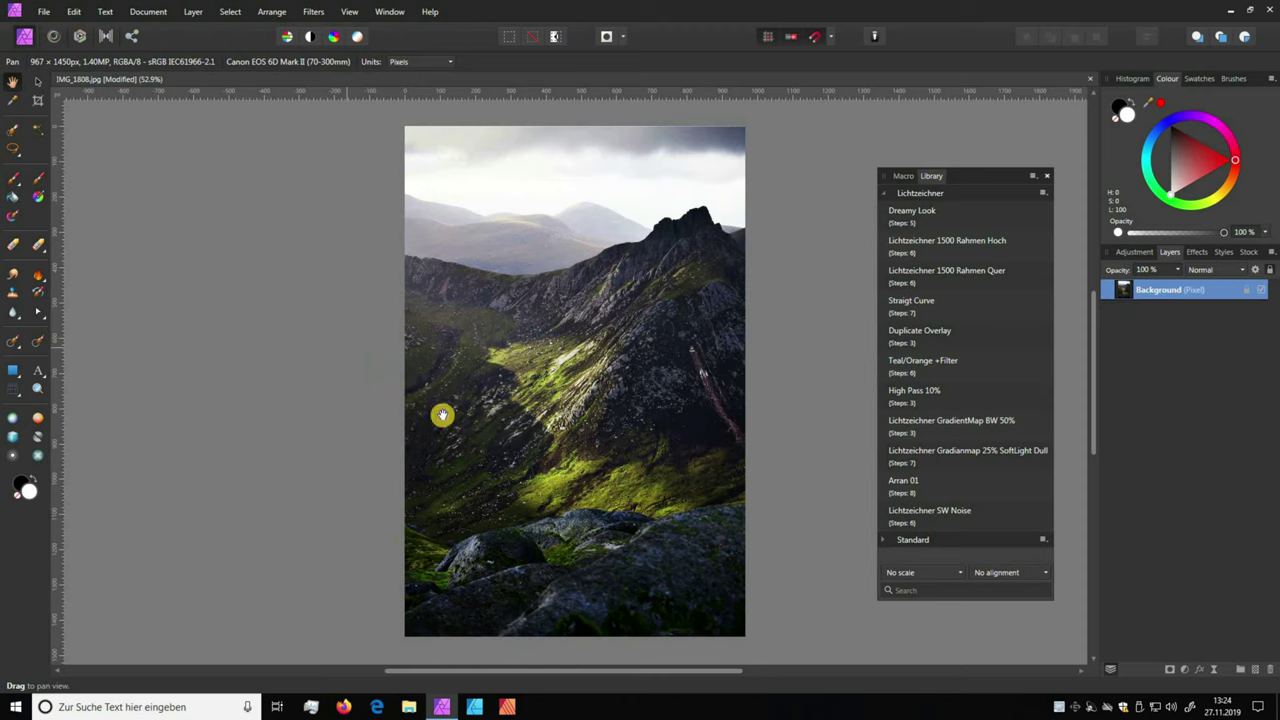